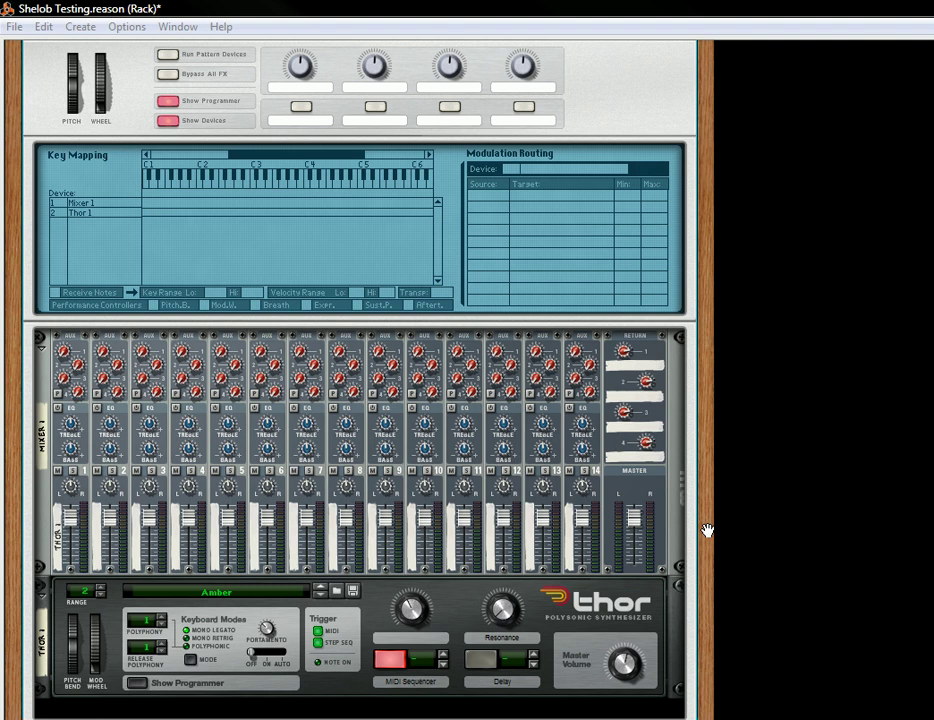
Step: Scroll the rack and select the Mixer 14:2 inside the Combinator
drag(706, 537, 704, 464)
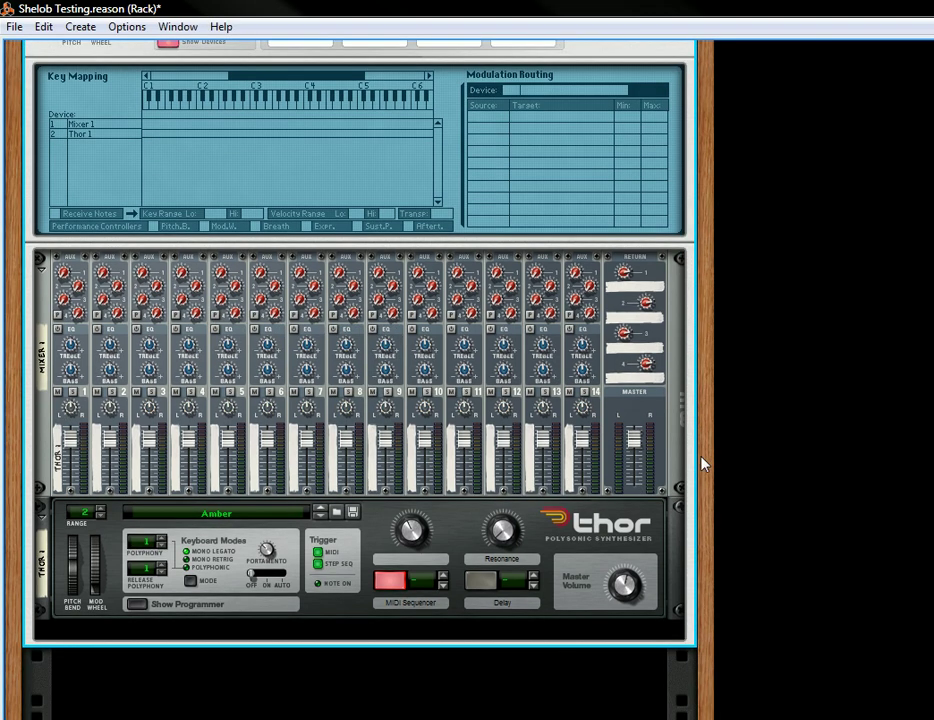
click(645, 410)
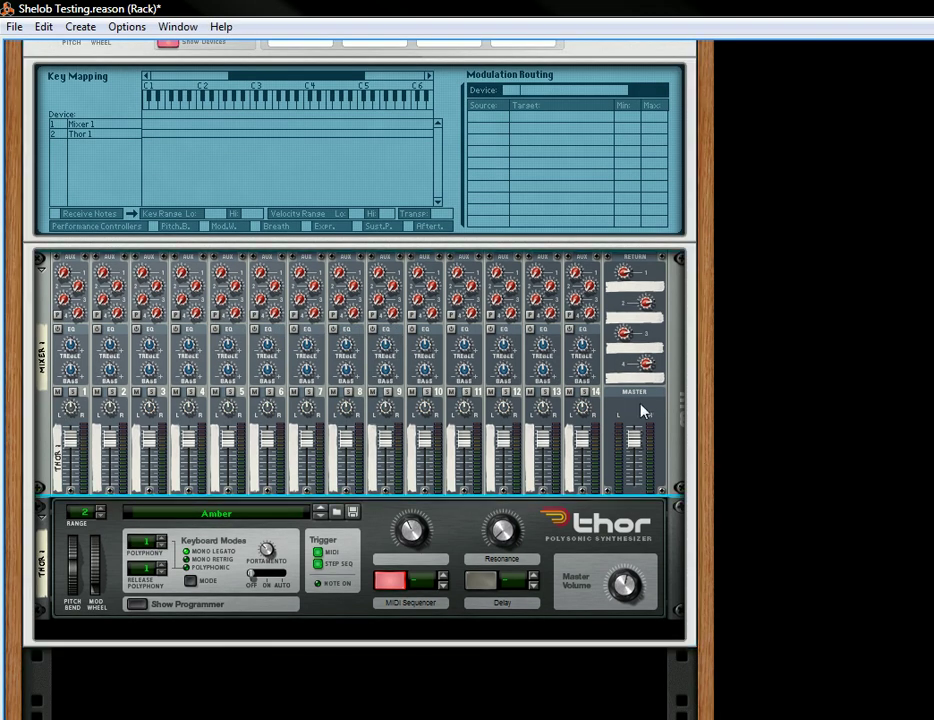
Step: Insert a Shelob Audio Bypass Splitter from Utilities between Mixer 1 and Thor
right_click(645, 410)
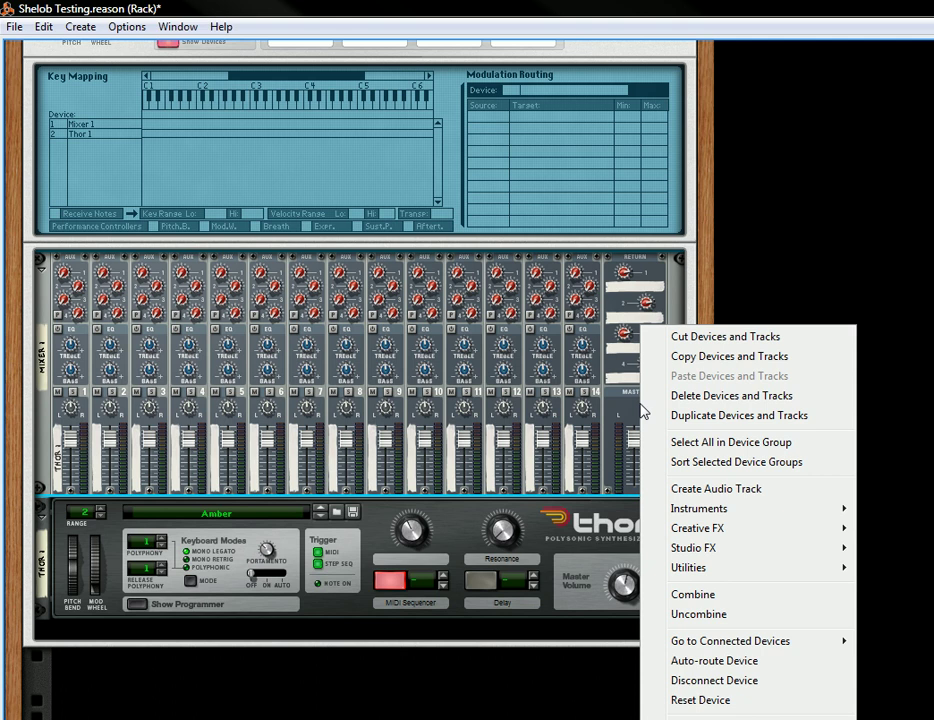
mouse_move(720, 567)
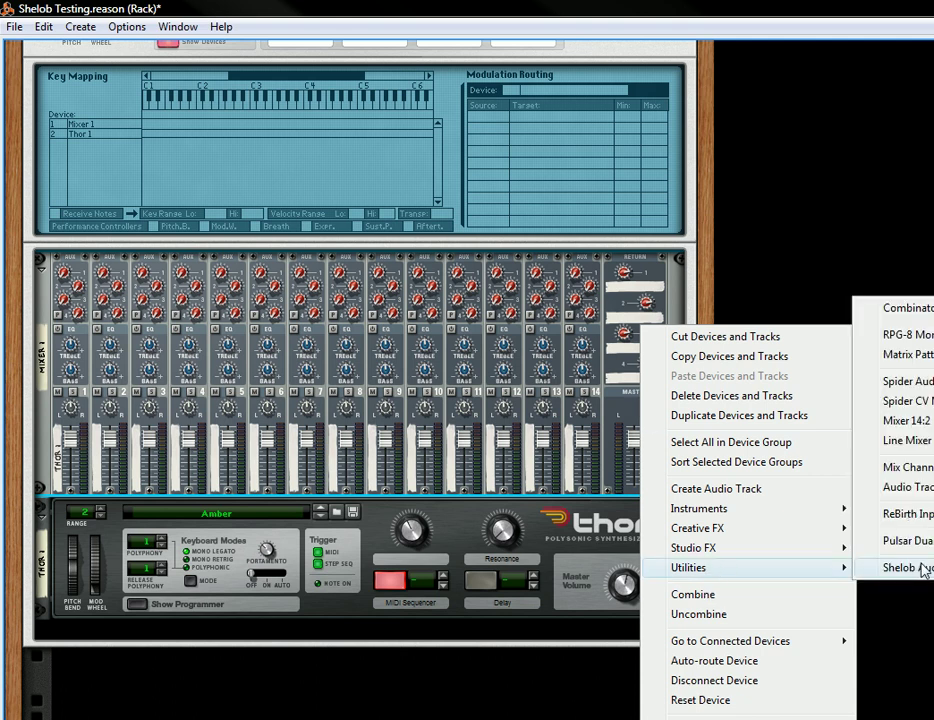
click(905, 568)
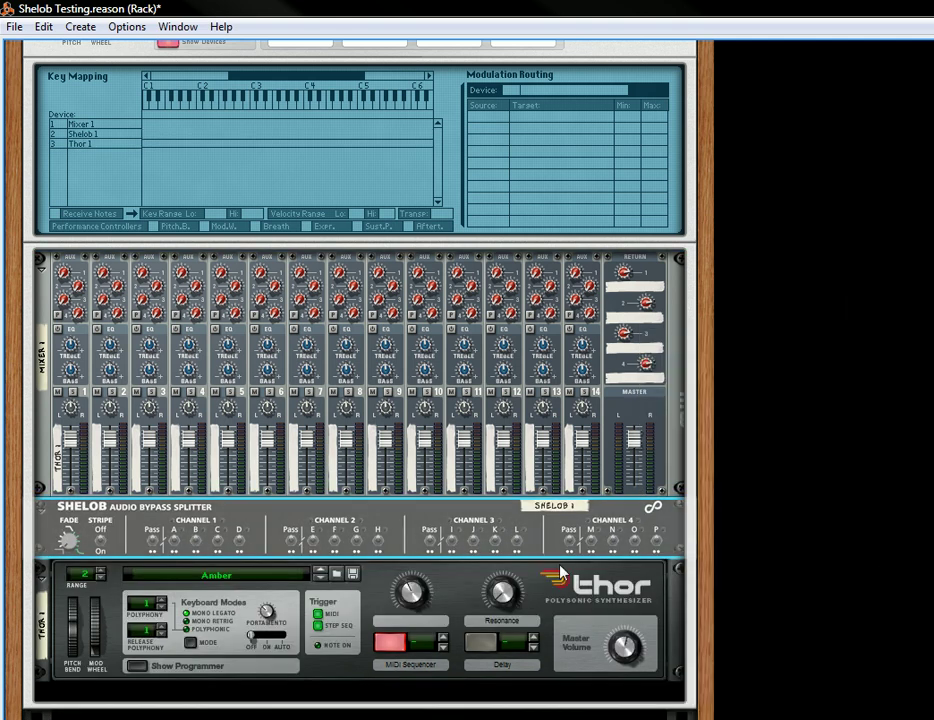
scroll(697, 523, down, 2)
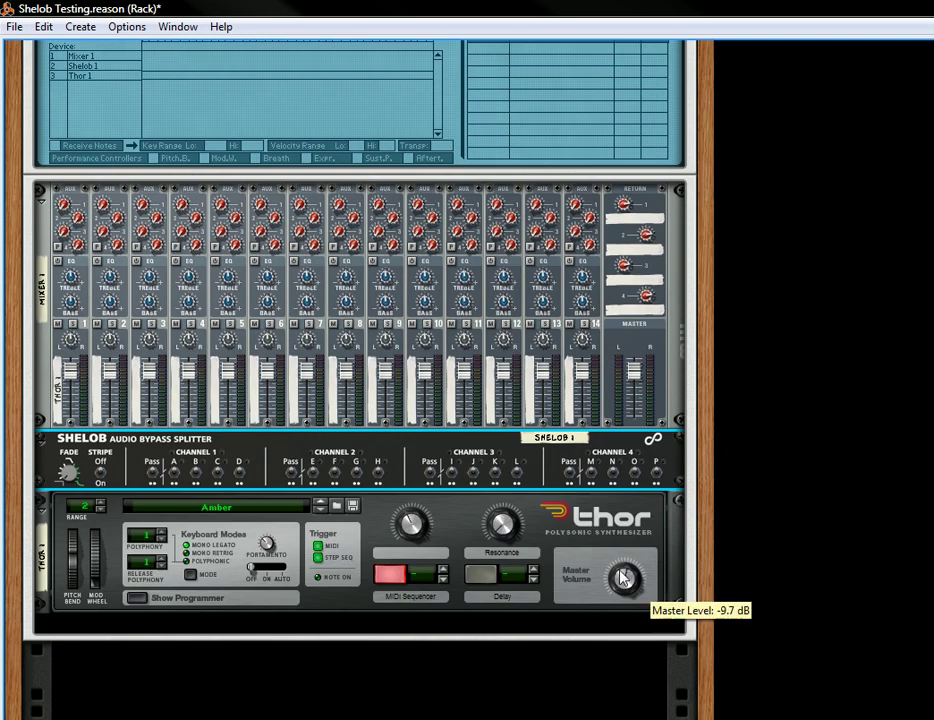
Step: Move Thor's left and right output cables from mixer channel 1 into Shelob Channel 1 In L/R
key(Tab)
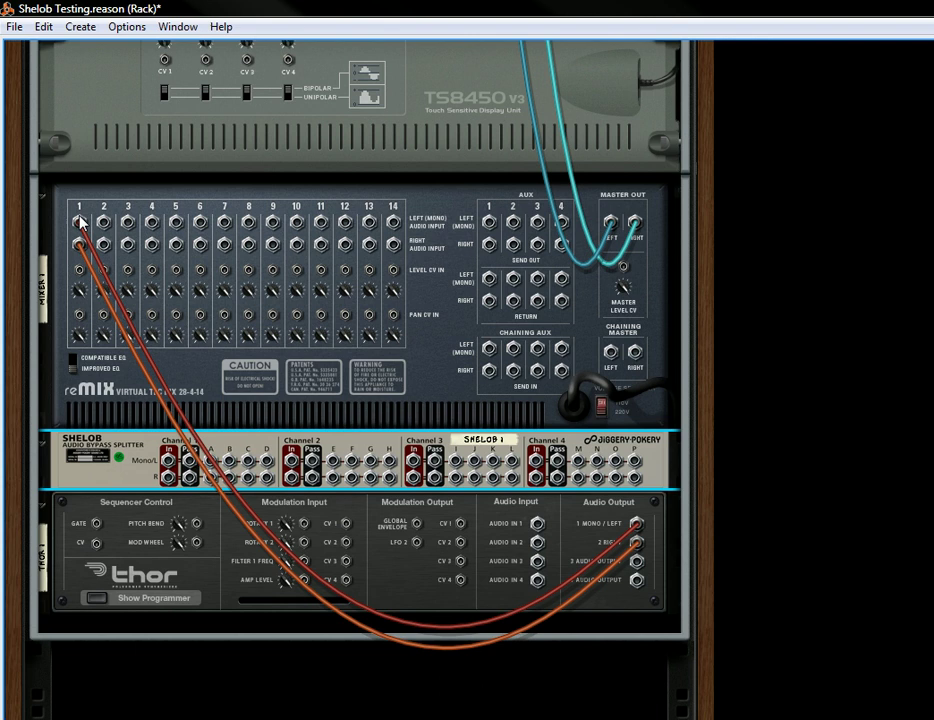
drag(77, 219, 168, 462)
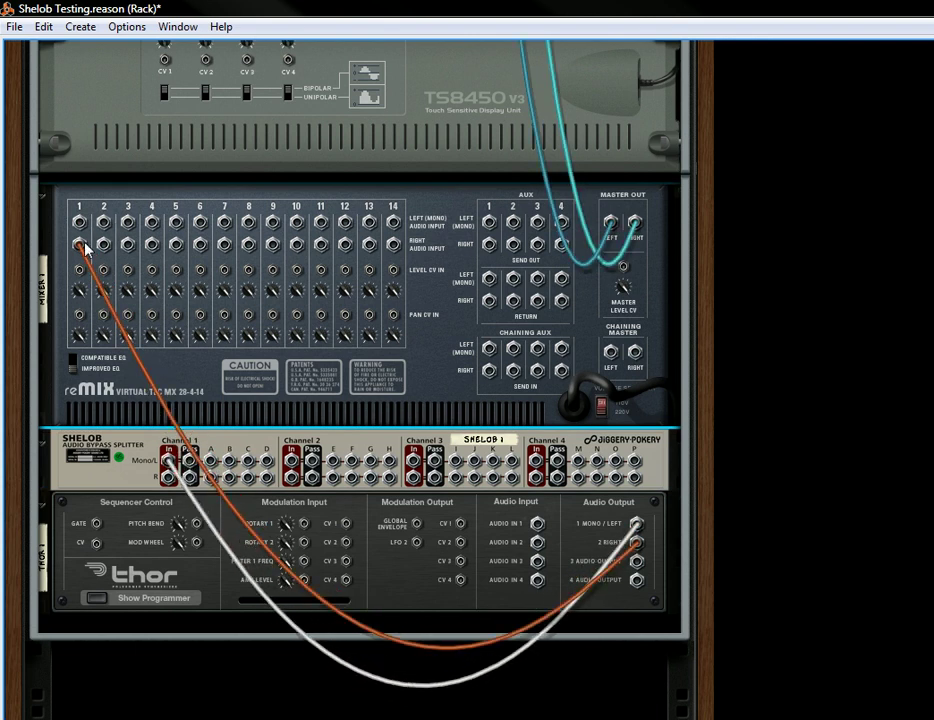
drag(78, 243, 167, 480)
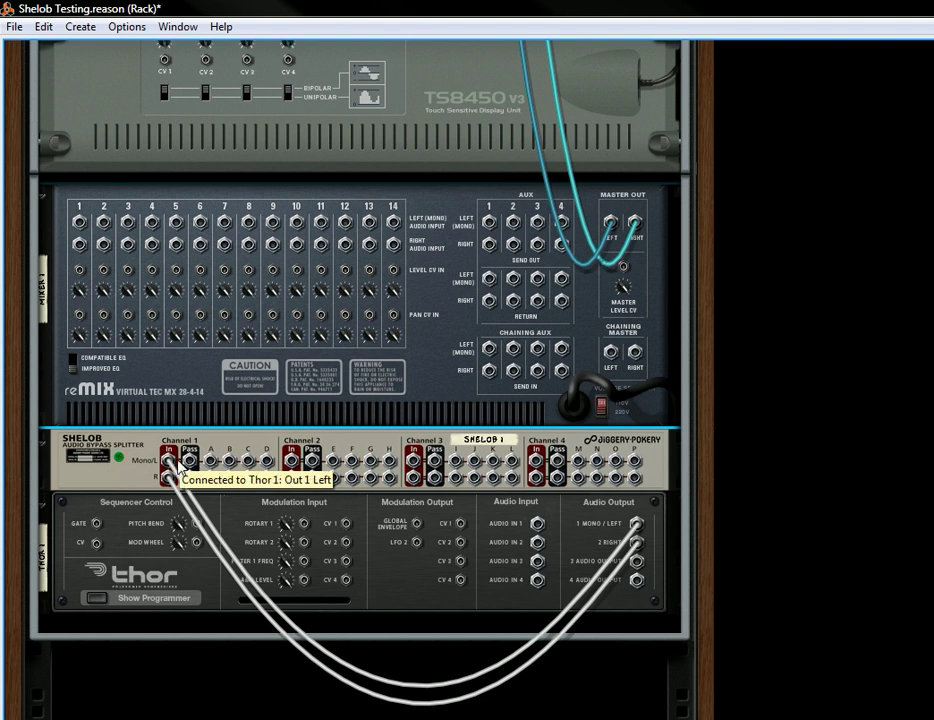
key(Tab)
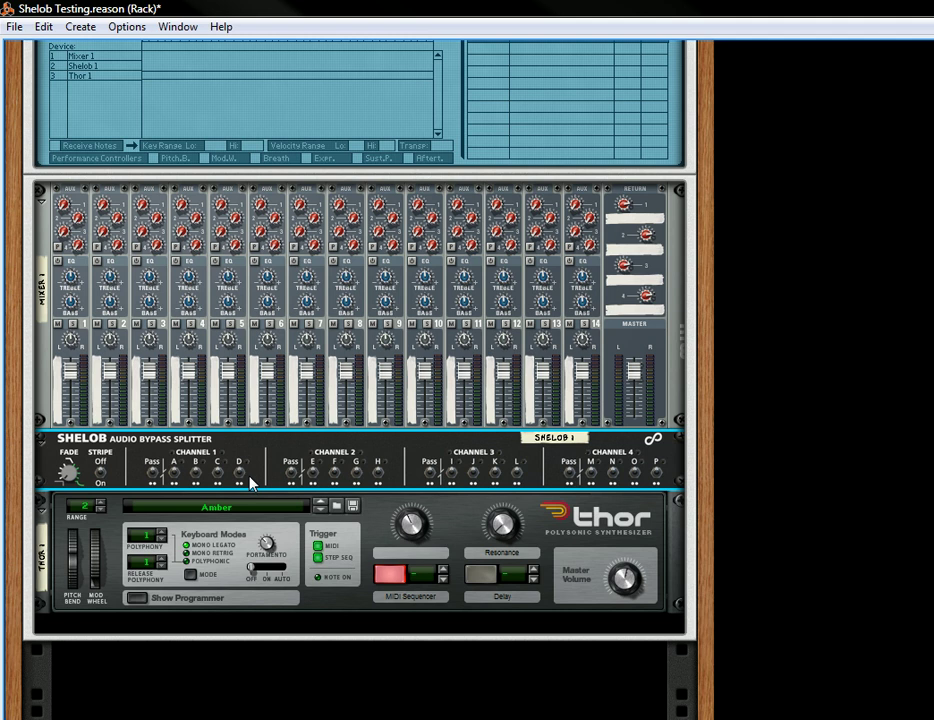
Step: On the rear panel, cable Shelob Channel 1 Pass outputs into Channel 2 In
key(Tab)
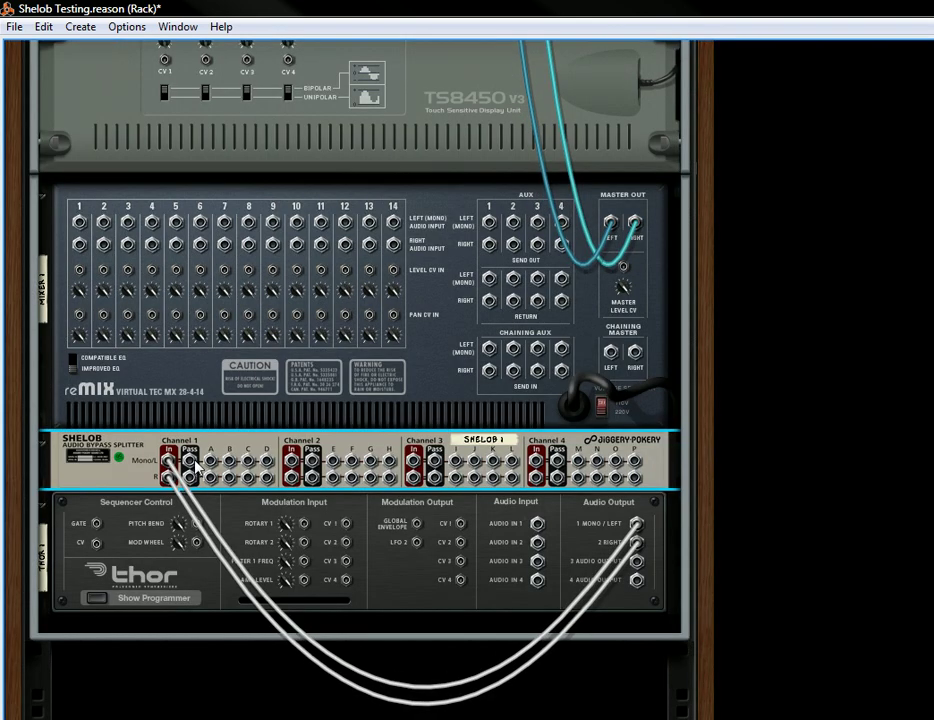
drag(197, 463, 292, 463)
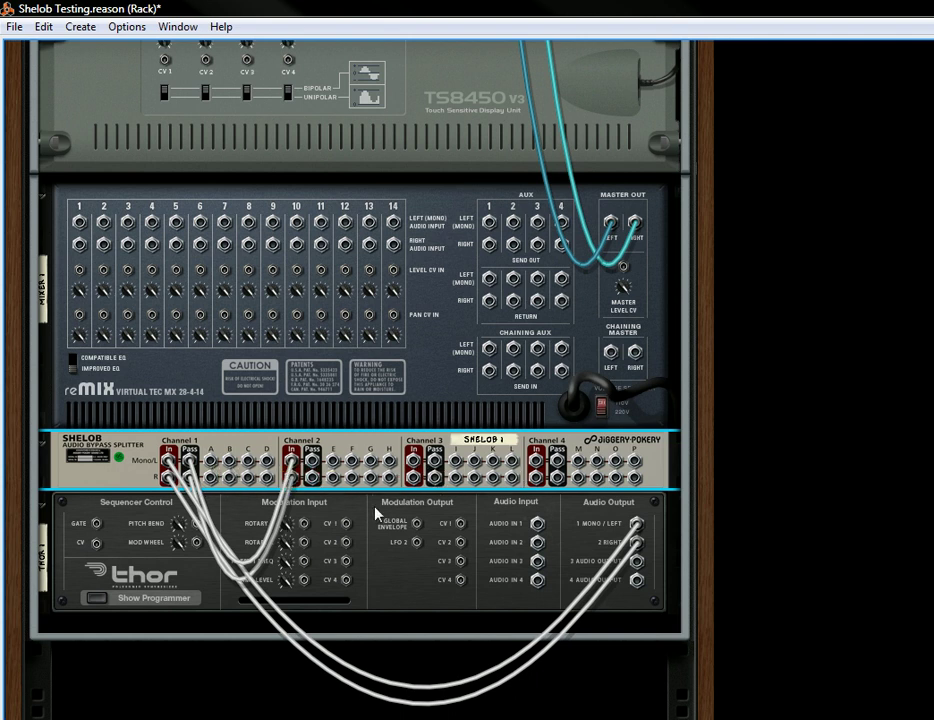
Step: Insert a Scream 4 Distortion from Creative FX below Thor
right_click(398, 562)
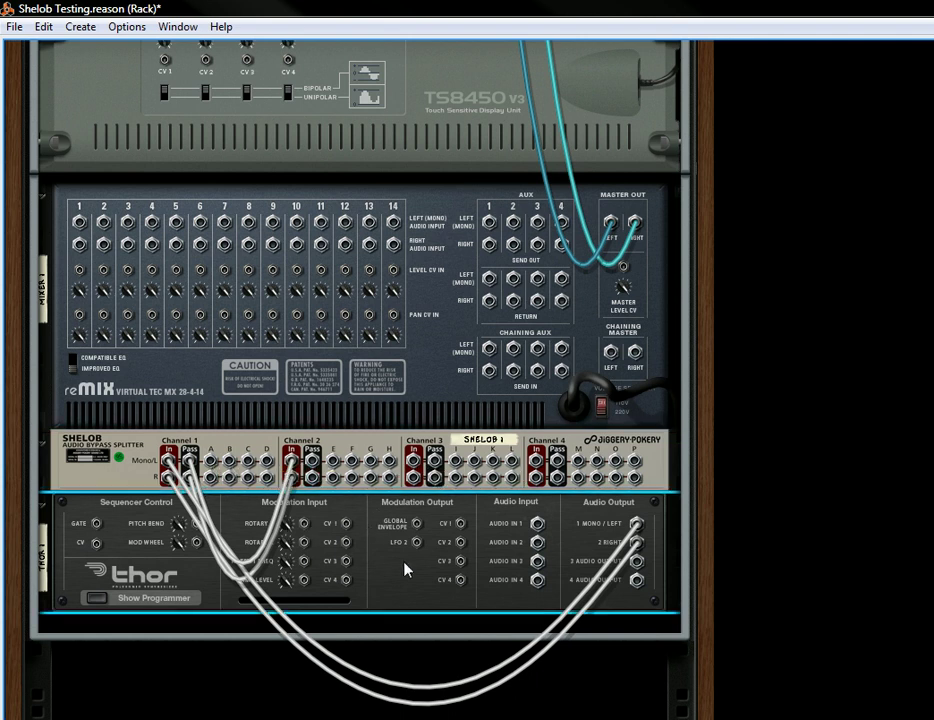
mouse_move(489, 435)
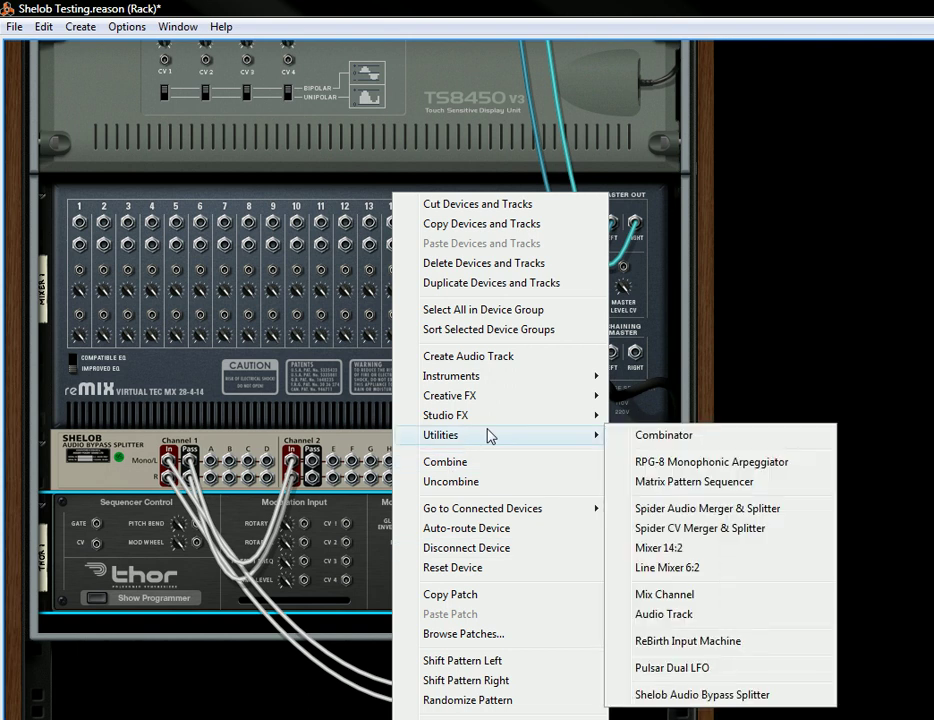
mouse_move(497, 404)
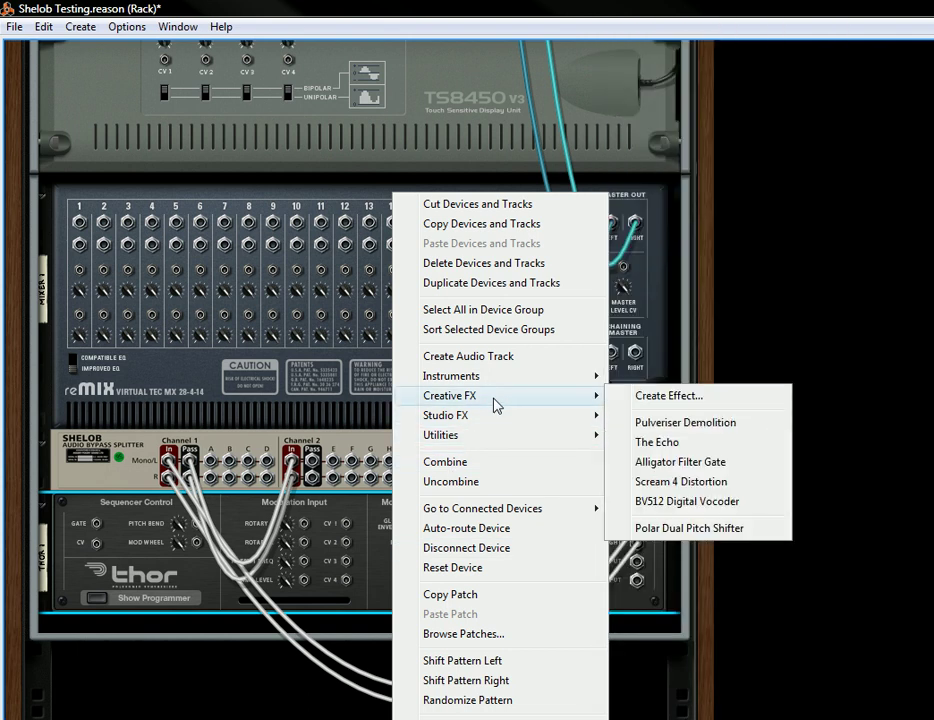
click(645, 481)
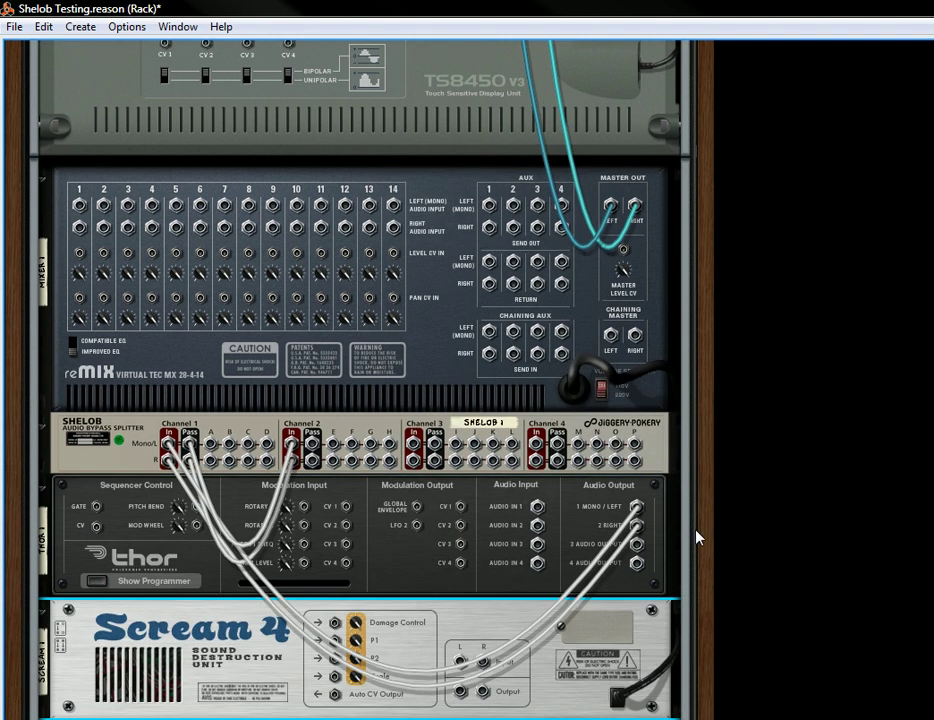
scroll(696, 521, down, 3)
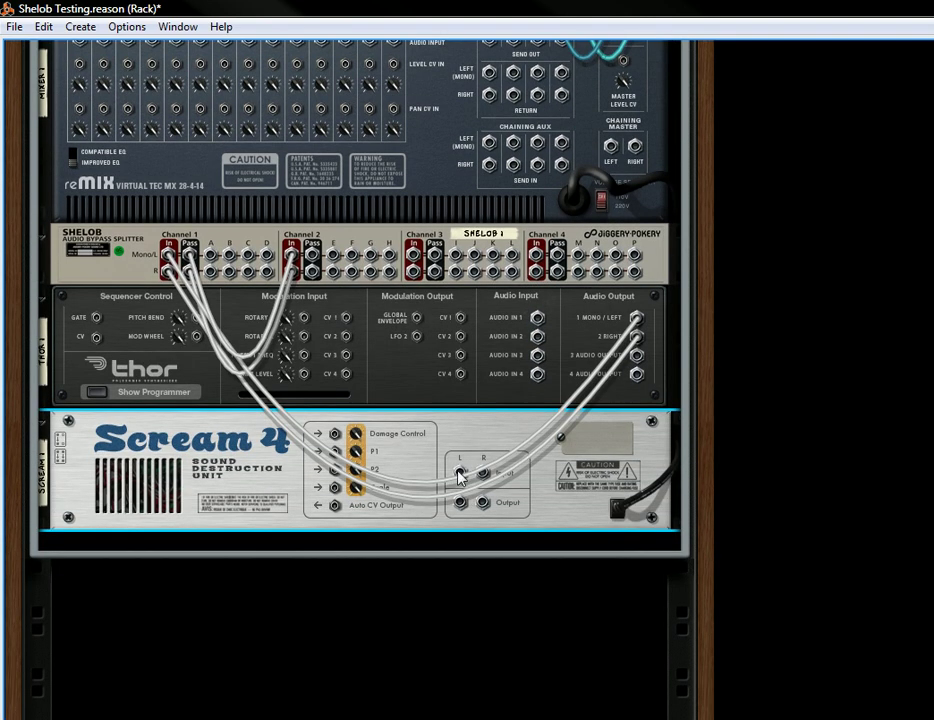
Step: Cable Shelob Channel 1 A into Scream 4, Scream to mixer channel 2, Shelob to channel 1
drag(460, 475, 210, 255)
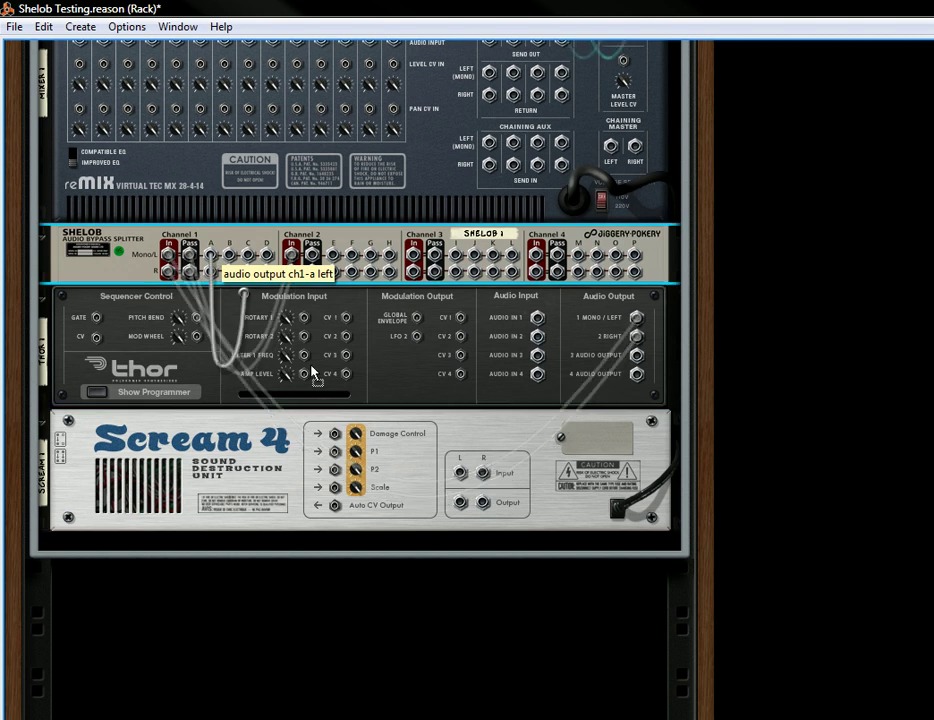
click(462, 503)
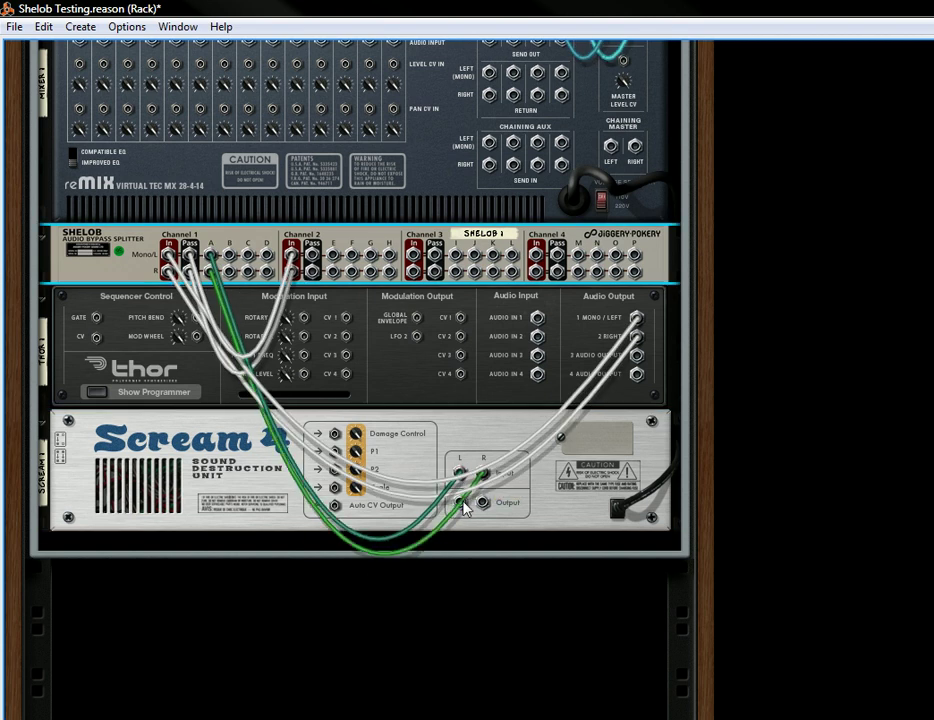
drag(462, 505, 104, 145)
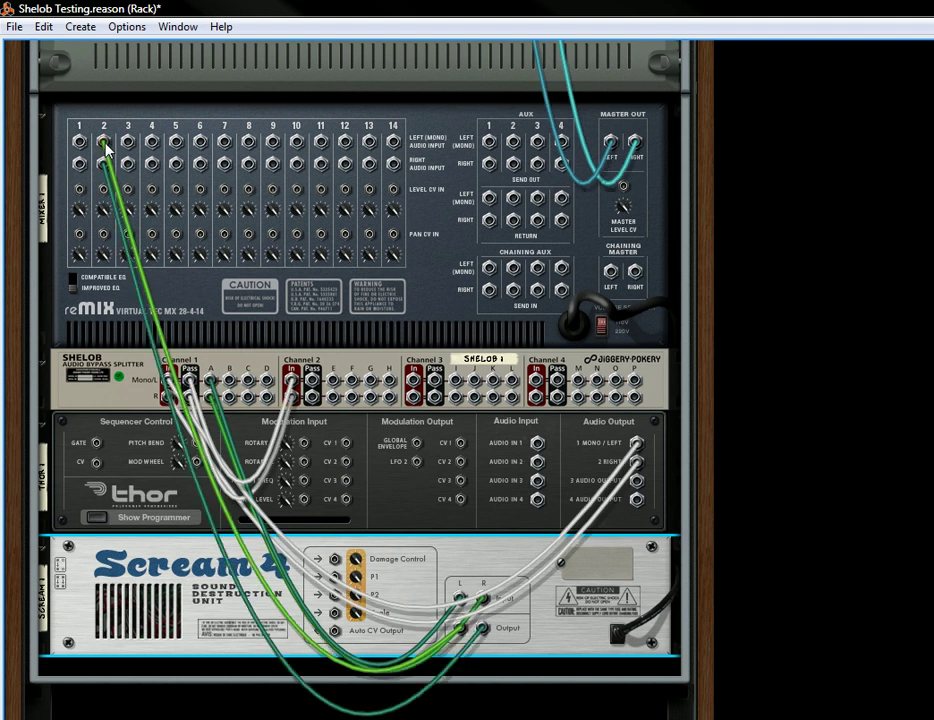
click(229, 388)
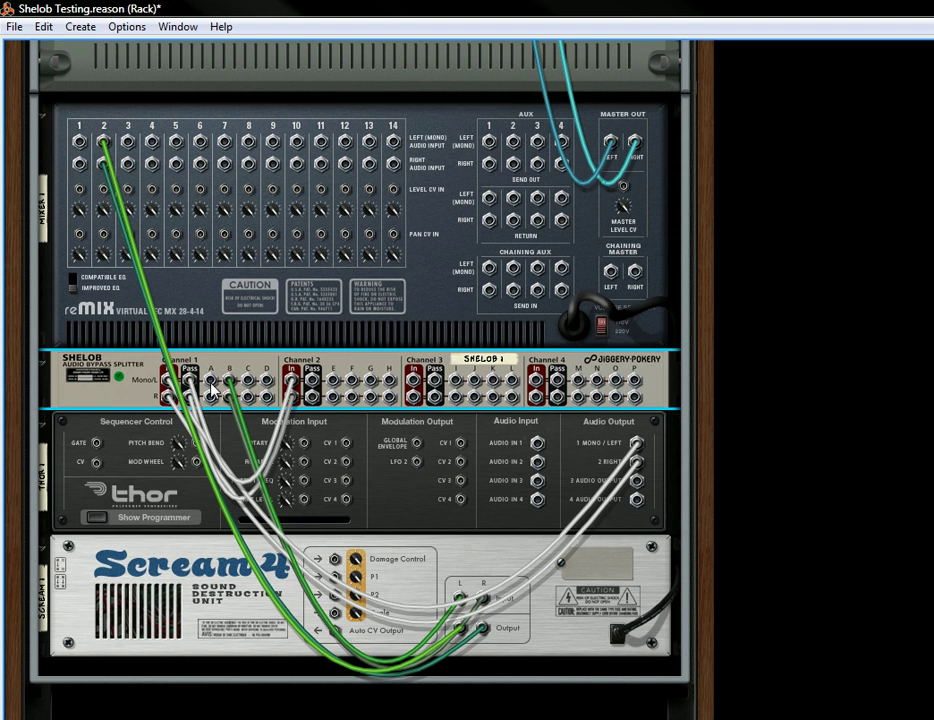
drag(210, 381, 79, 143)
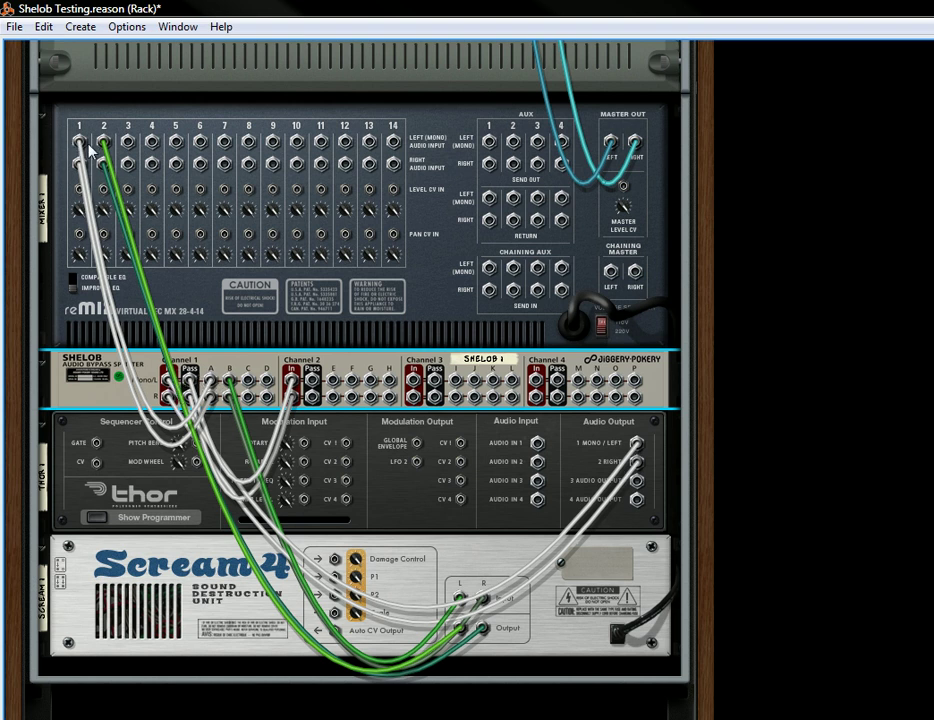
Step: Add a UN-16 Unison below Scream 4, fed from Shelob's C output and returning to mixer channel 3
right_click(548, 622)
mouse_move(620, 323)
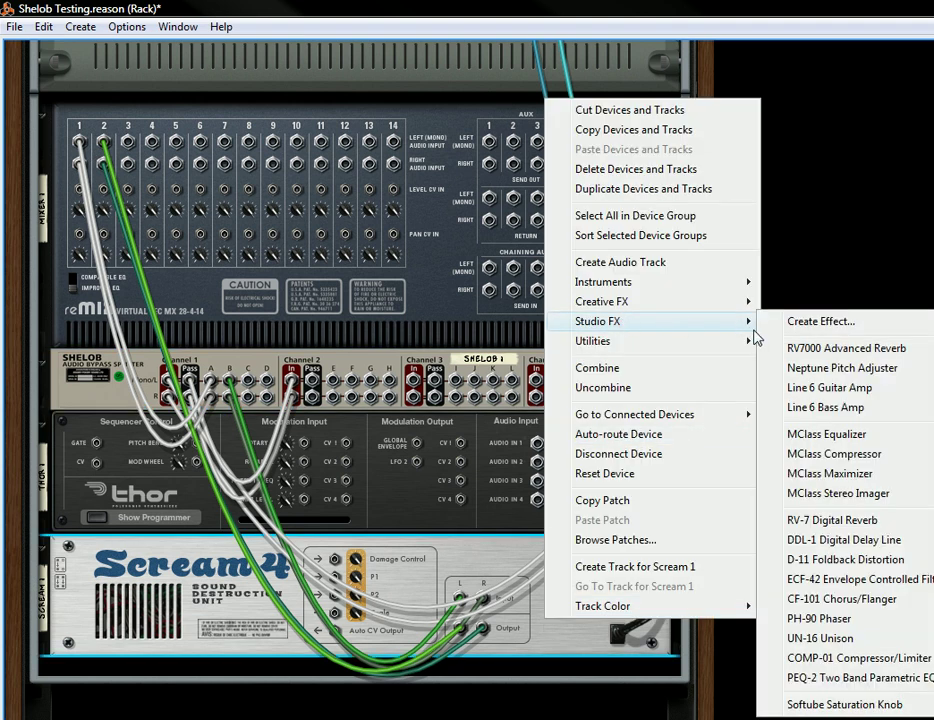
mouse_move(668, 303)
click(825, 641)
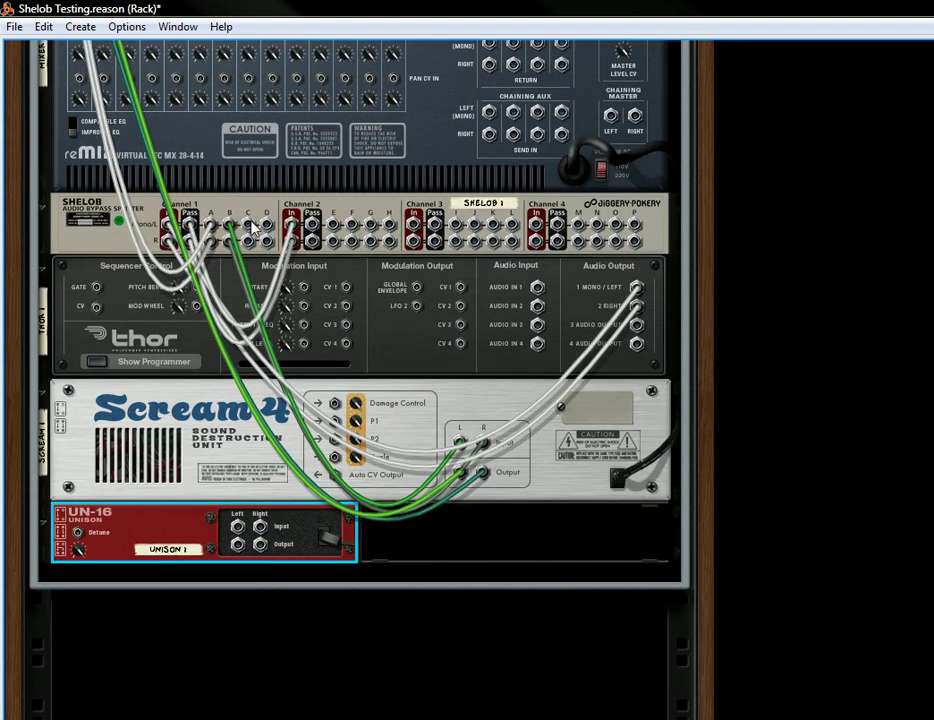
drag(248, 224, 127, 152)
click(240, 548)
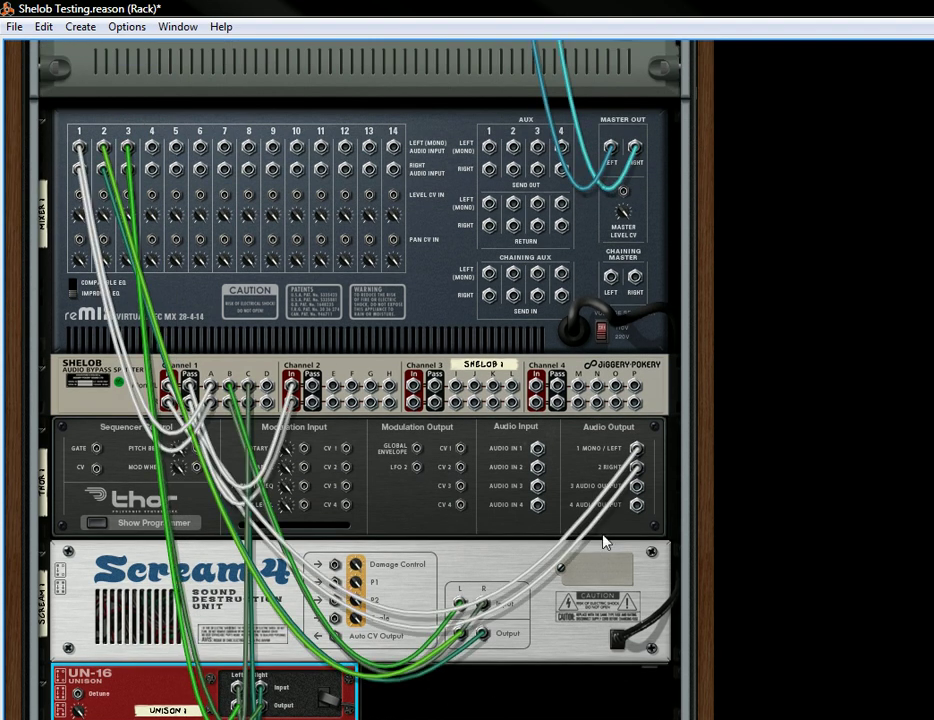
key(Tab)
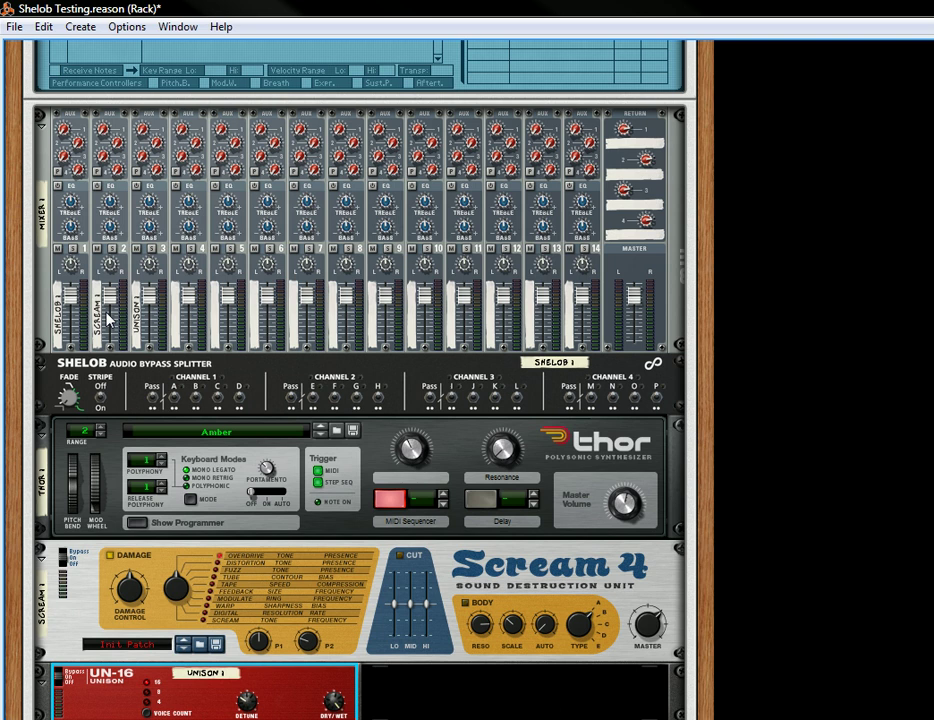
Step: Lower mixer channels 2 and 3, switch Shelob Channel 1 to B, and raise channel 2 to 70
drag(110, 305, 154, 312)
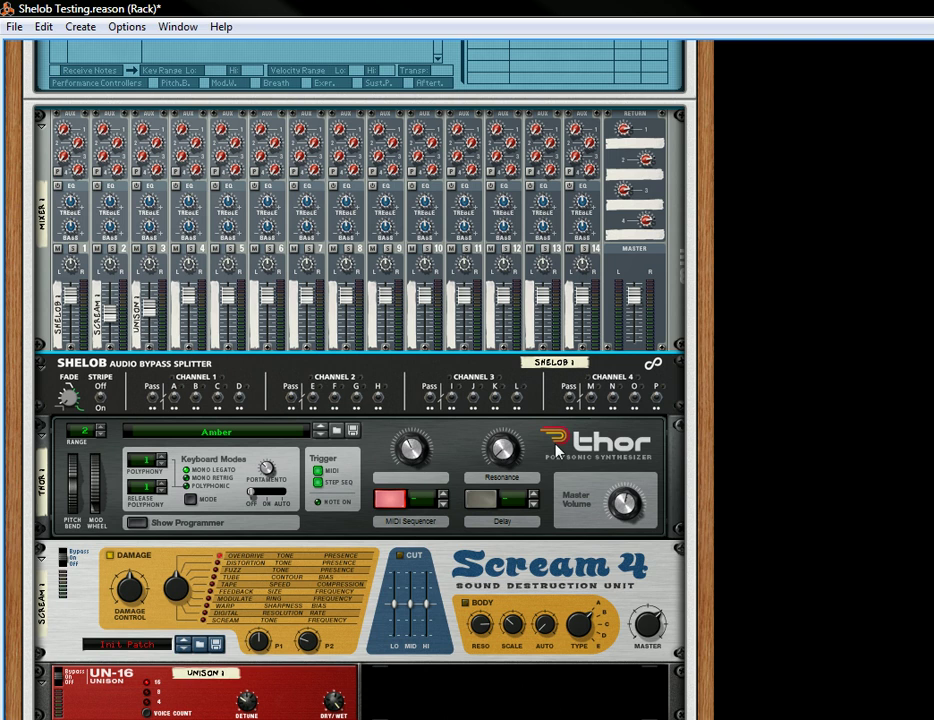
click(176, 400)
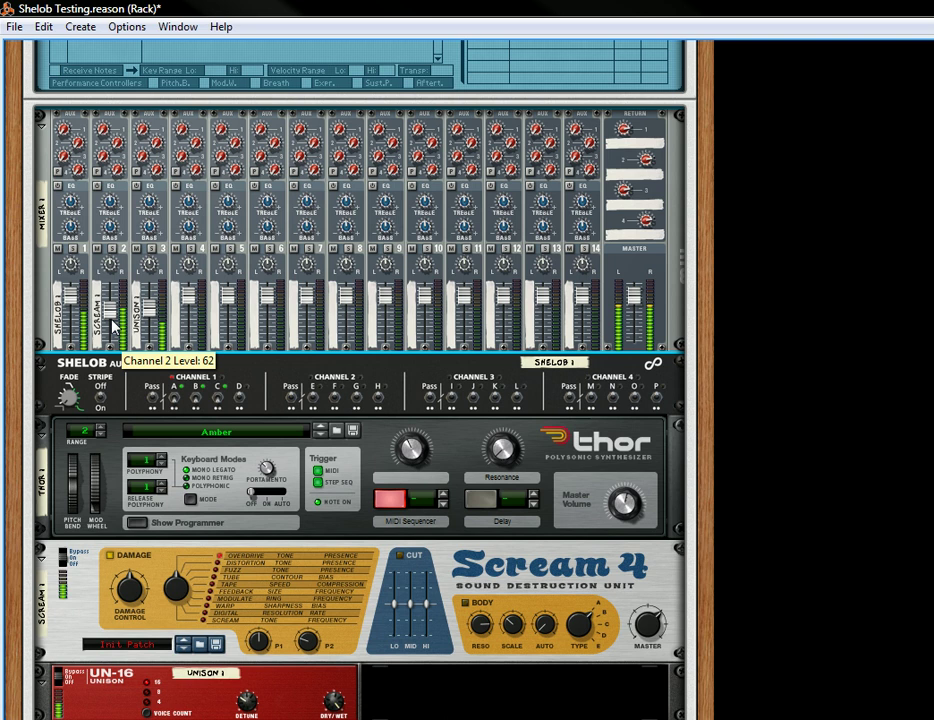
drag(115, 329, 153, 314)
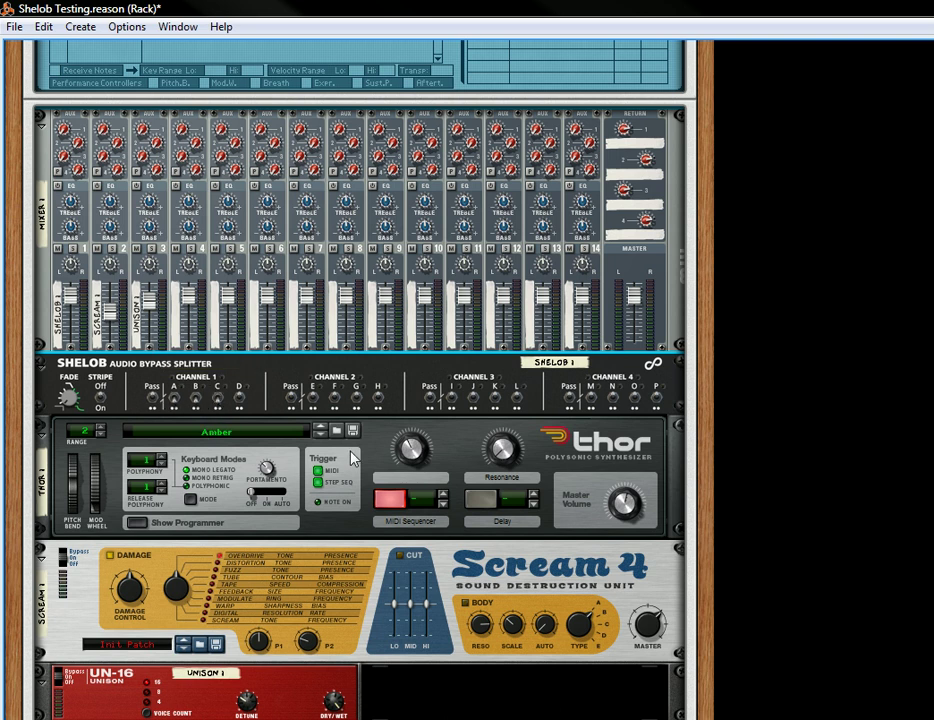
key(Tab)
scroll(677, 323, down, 4)
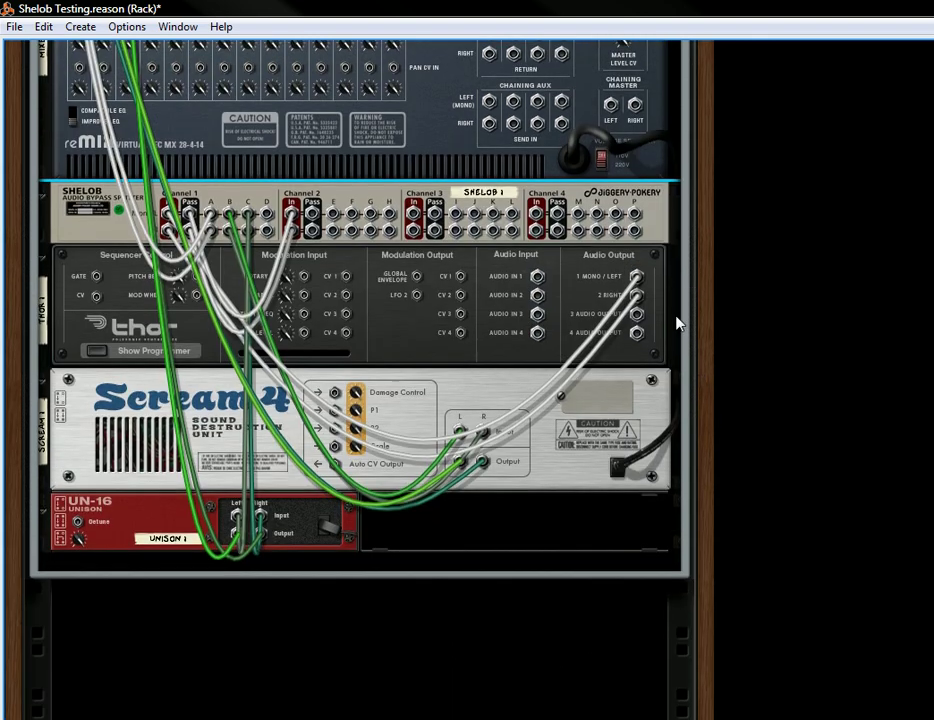
Step: Add The Echo from Creative FX beneath the UN-16 Unison
right_click(370, 573)
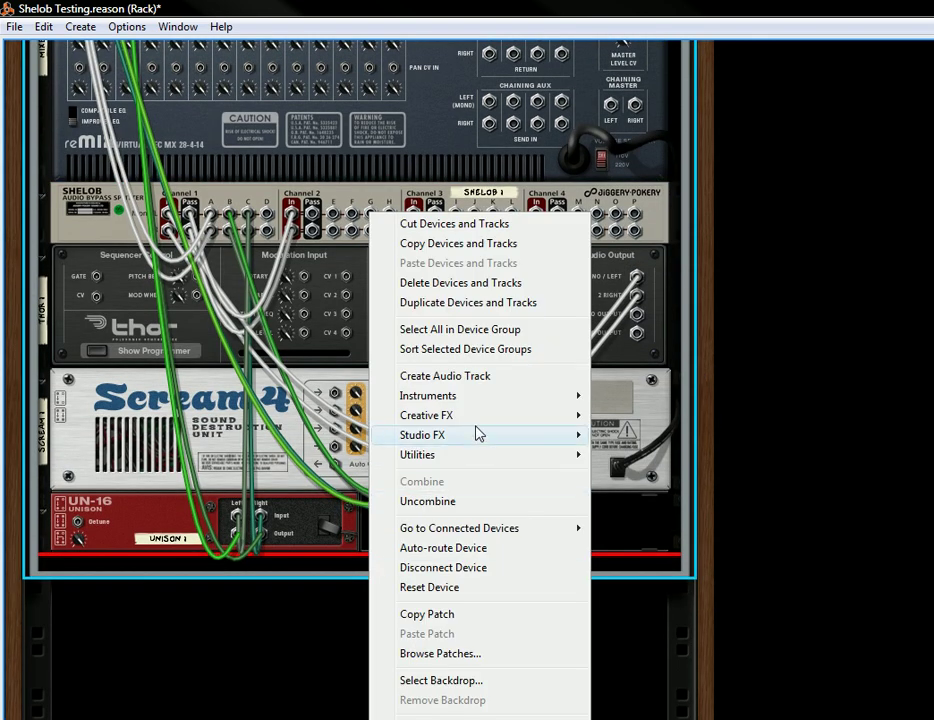
mouse_move(483, 425)
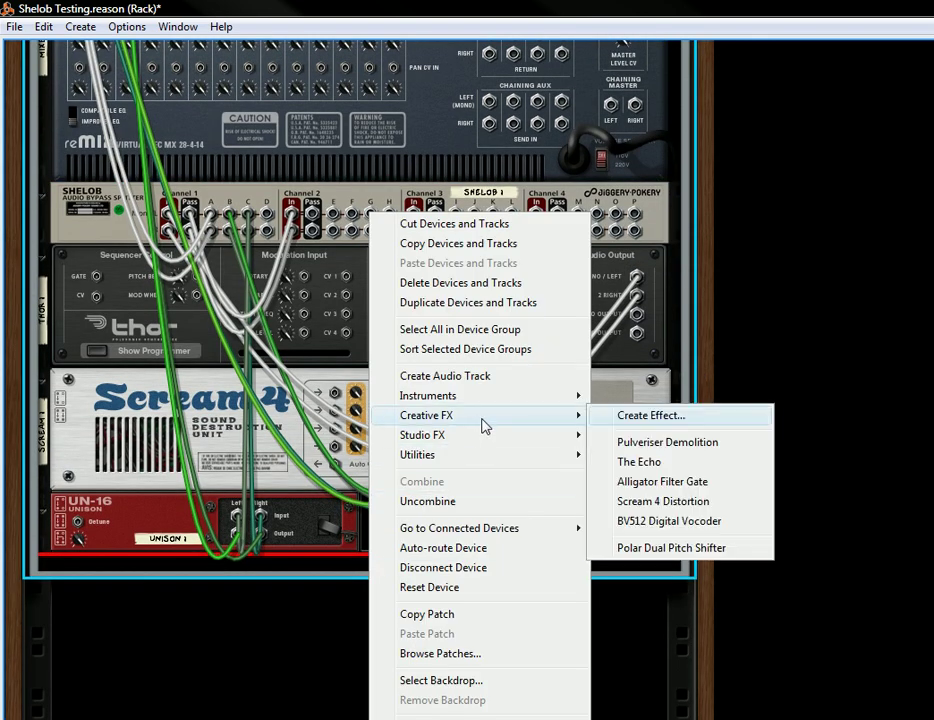
click(630, 462)
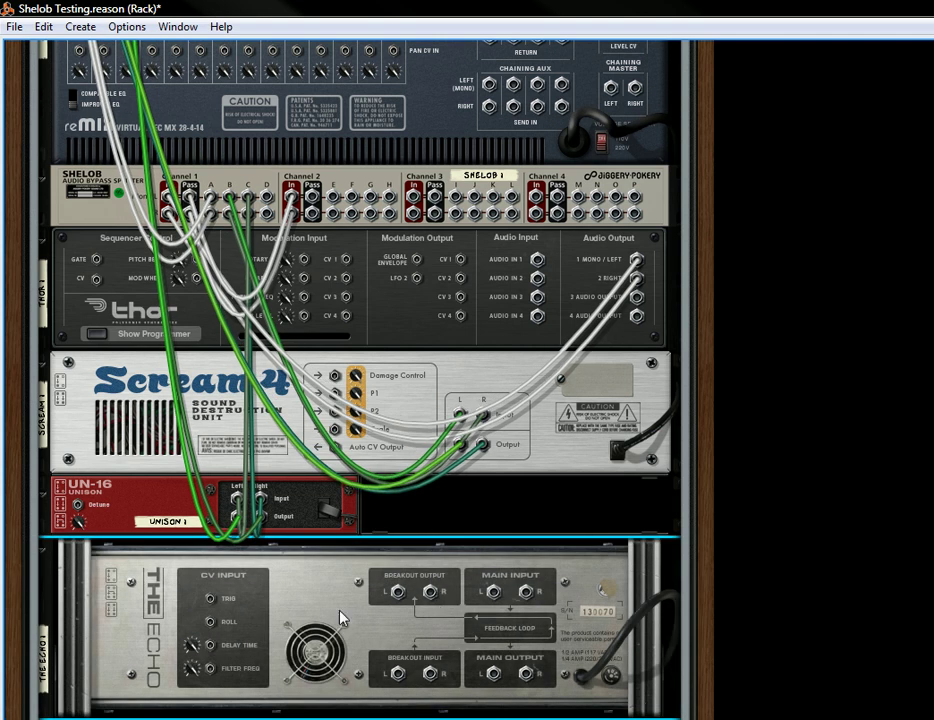
Step: Add a PH-90 Phaser from Studio FX below The Echo
right_click(340, 612)
mouse_move(440, 294)
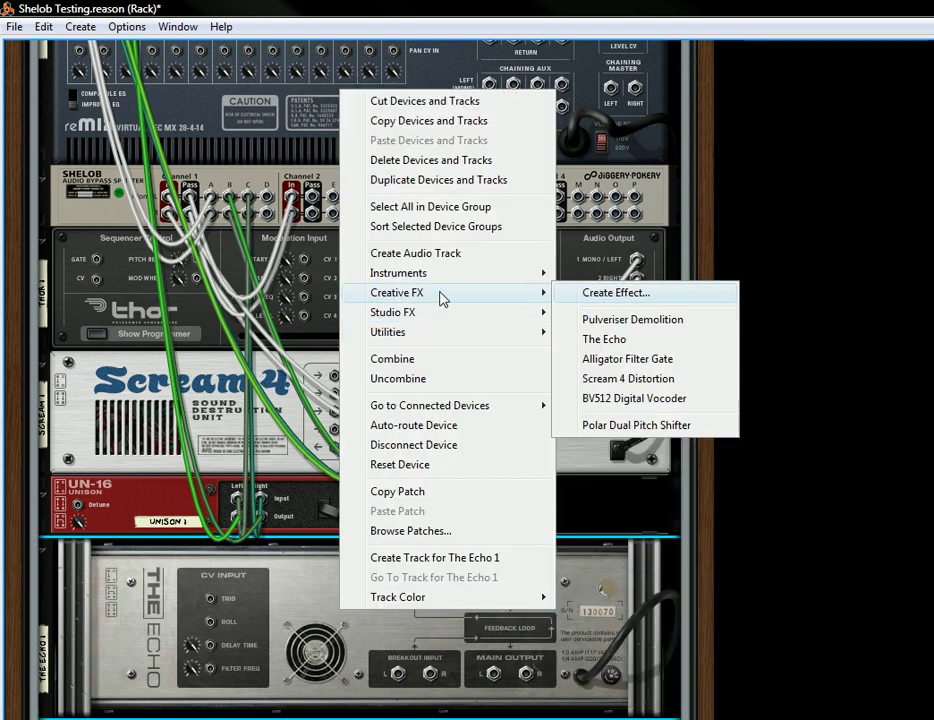
mouse_move(442, 318)
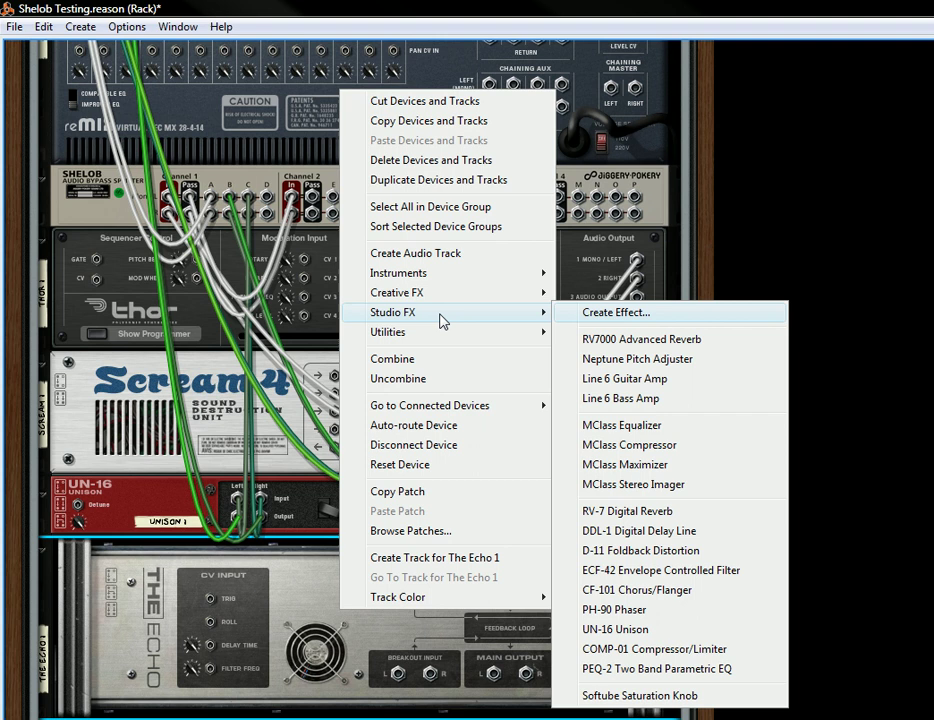
click(598, 609)
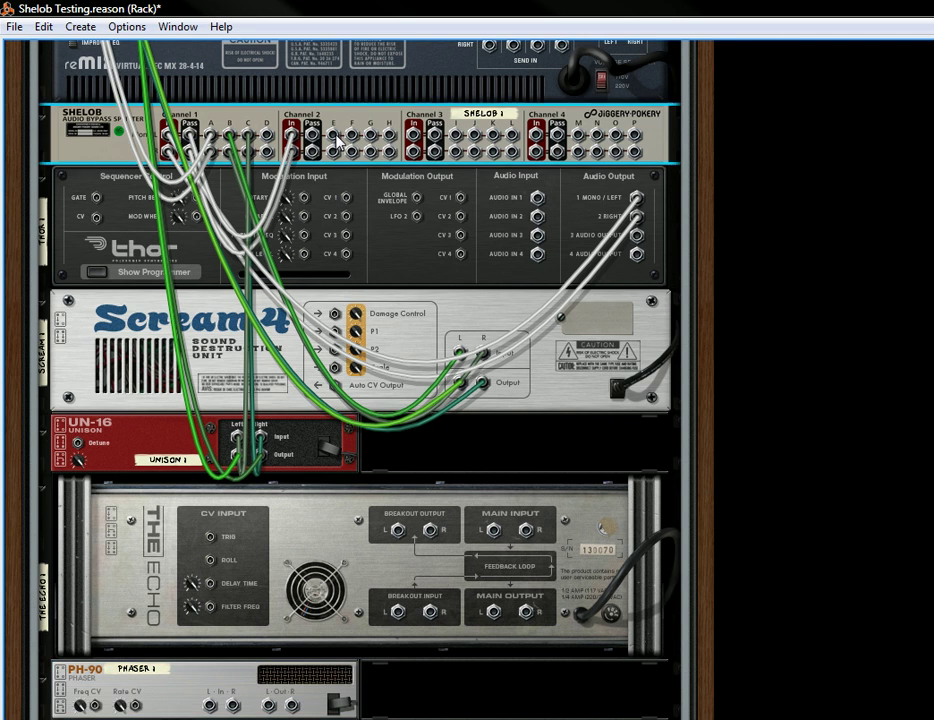
Step: Cable Shelob Channel 2 into The Echo and The Echo's output up to the mixer
drag(332, 140, 497, 543)
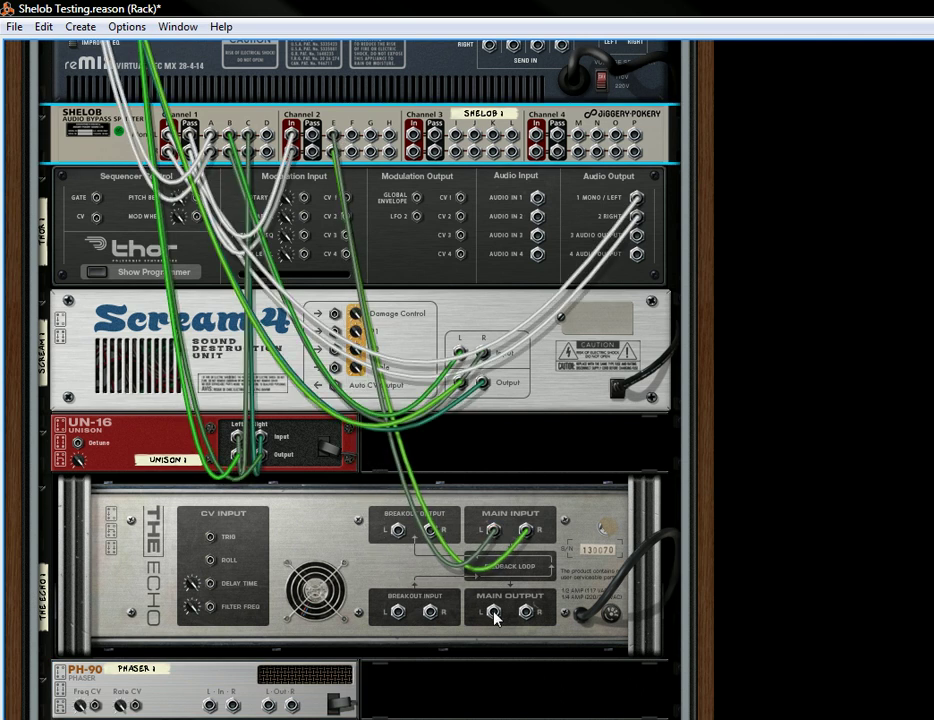
drag(493, 612, 200, 183)
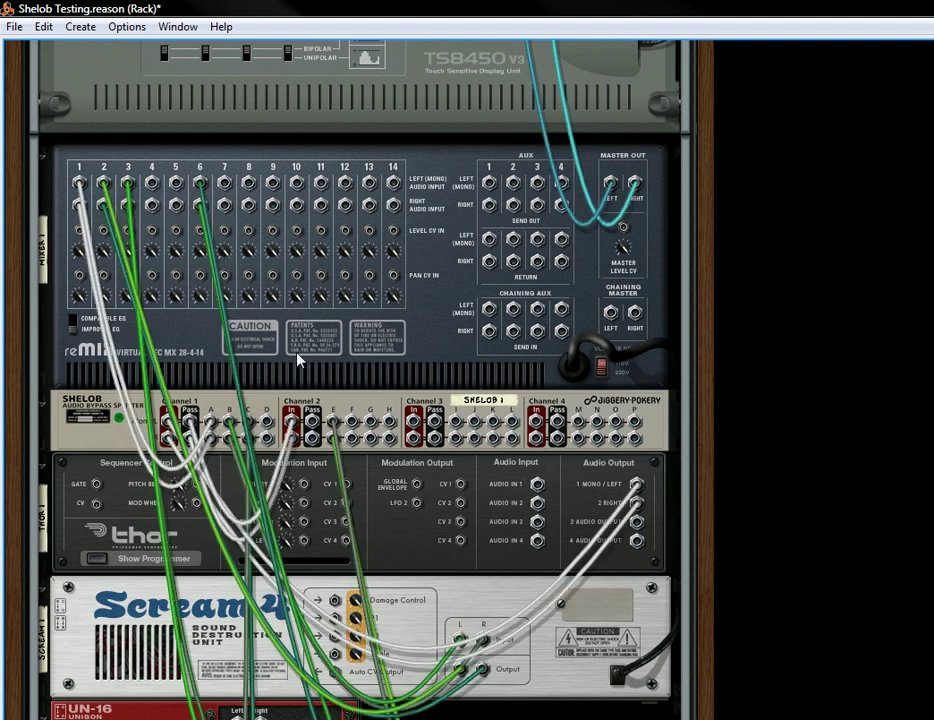
drag(332, 430, 176, 183)
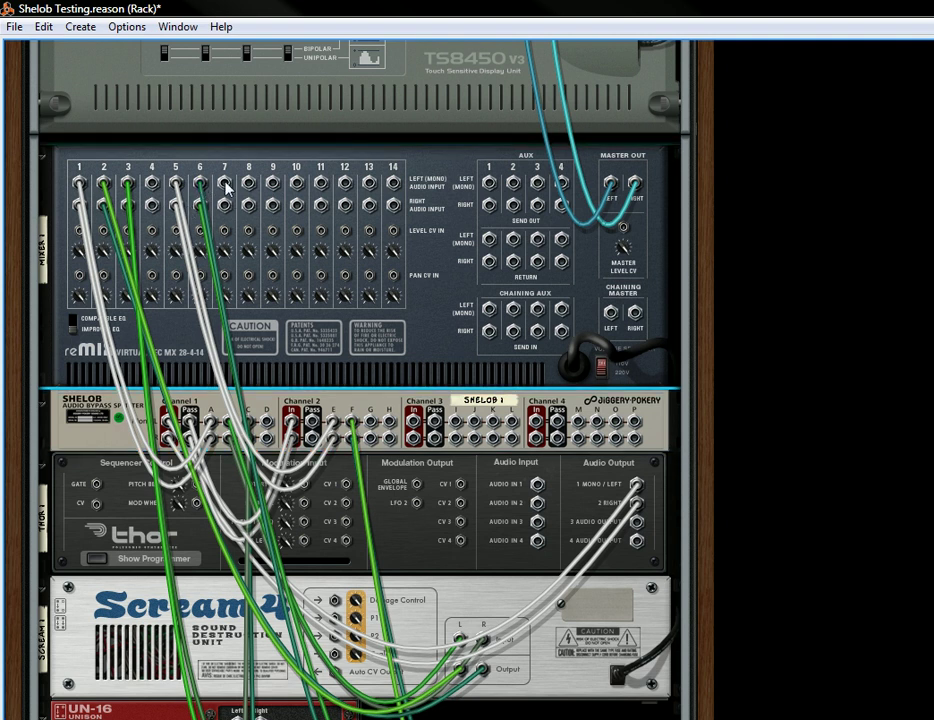
Step: Connect the PH-90 Phaser's output to mixer channel 7 and hide the patch cables
key(k)
scroll(224, 183, down, 2)
drag(250, 712, 210, 615)
scroll(250, 560, up, 3)
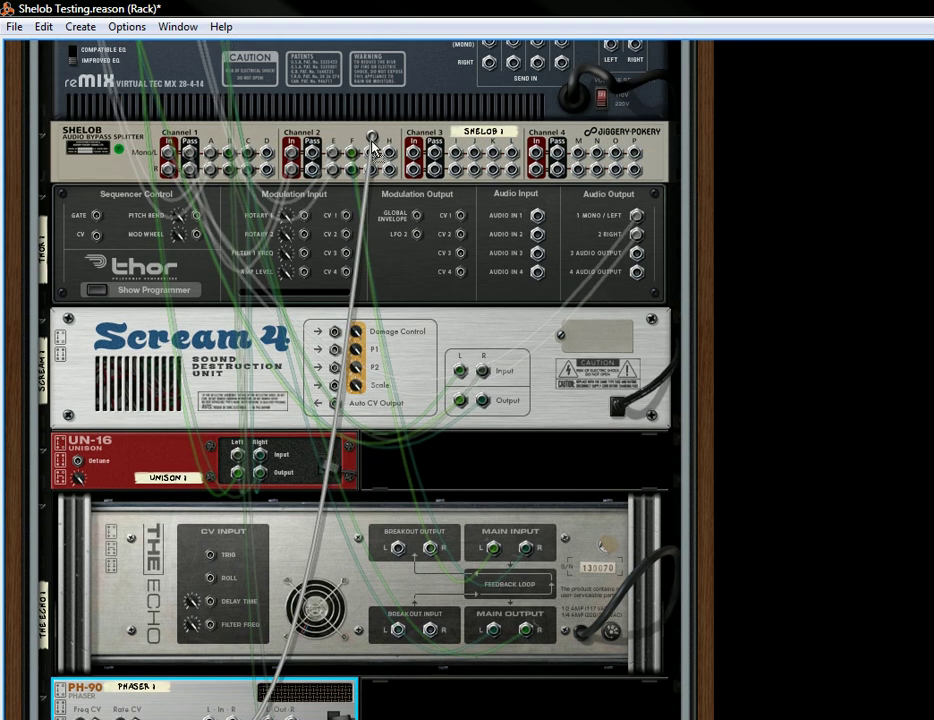
key(k)
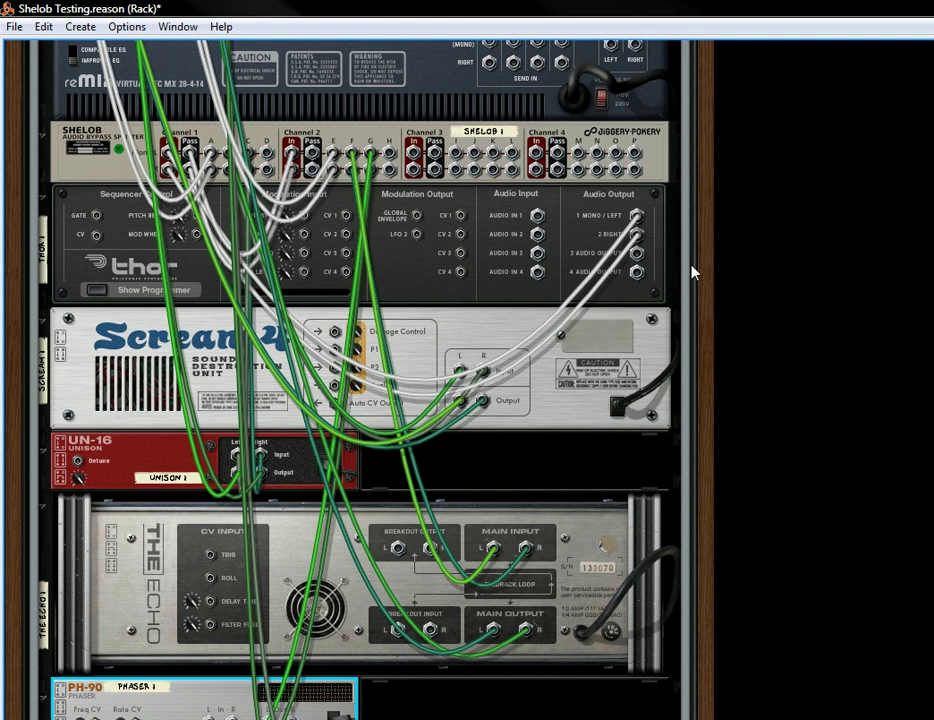
drag(703, 241, 665, 498)
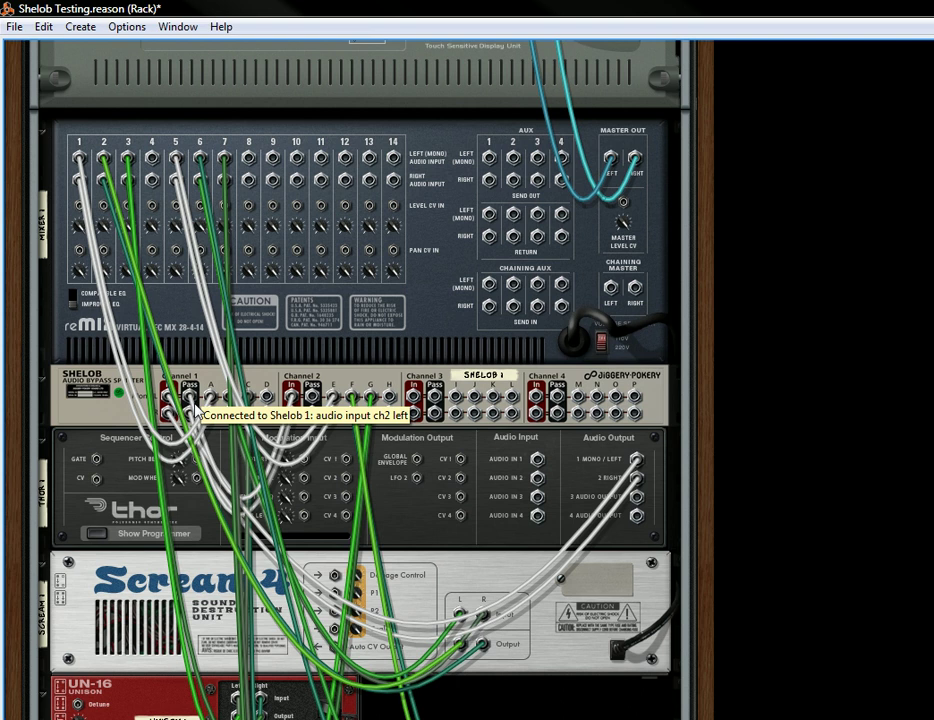
key(l)
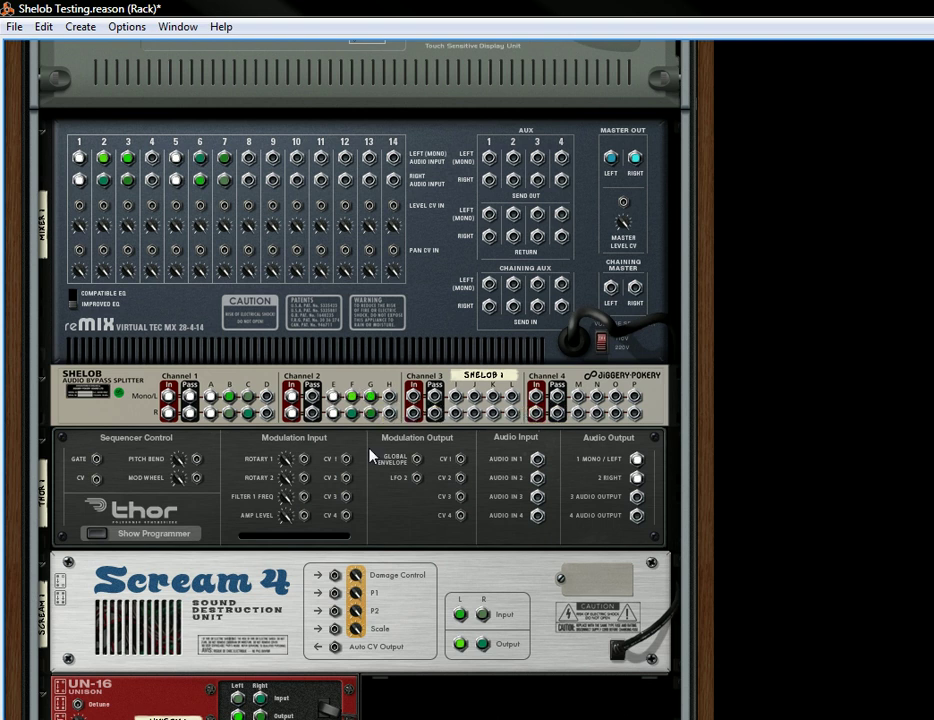
Step: In Key Mapping, assign Combinator Rotary 1 to Shelob 1's Fade parameter
key(Tab)
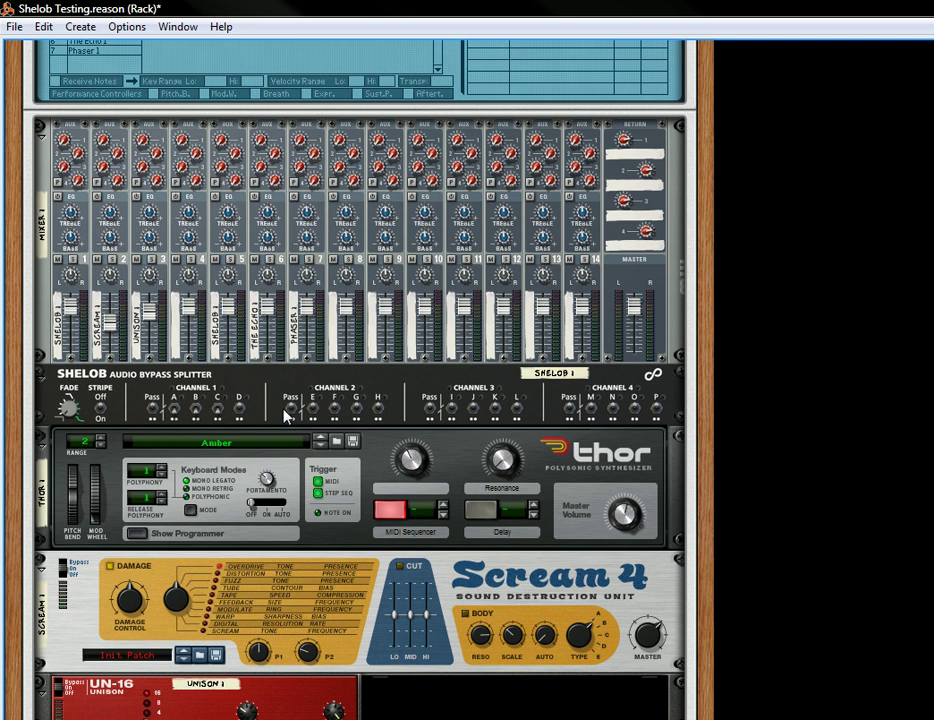
click(317, 409)
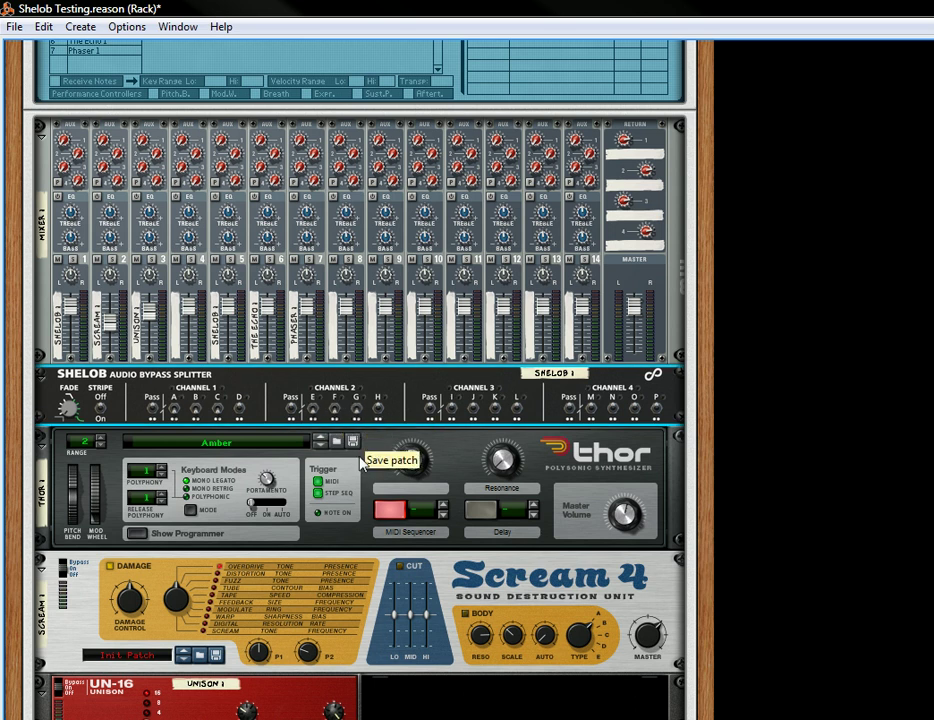
scroll(704, 185, up, 5)
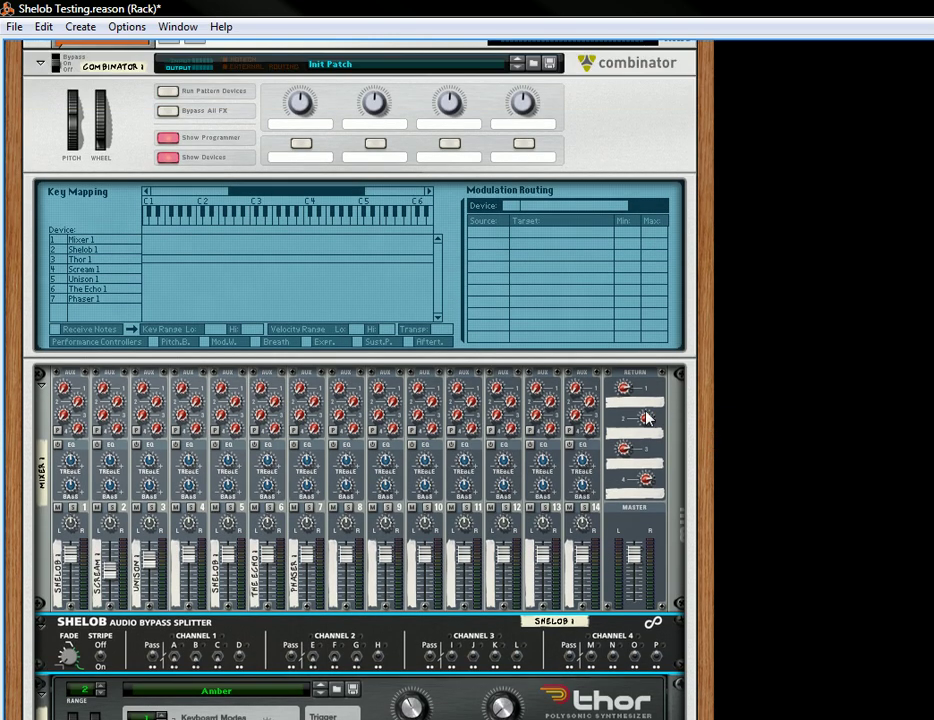
click(123, 251)
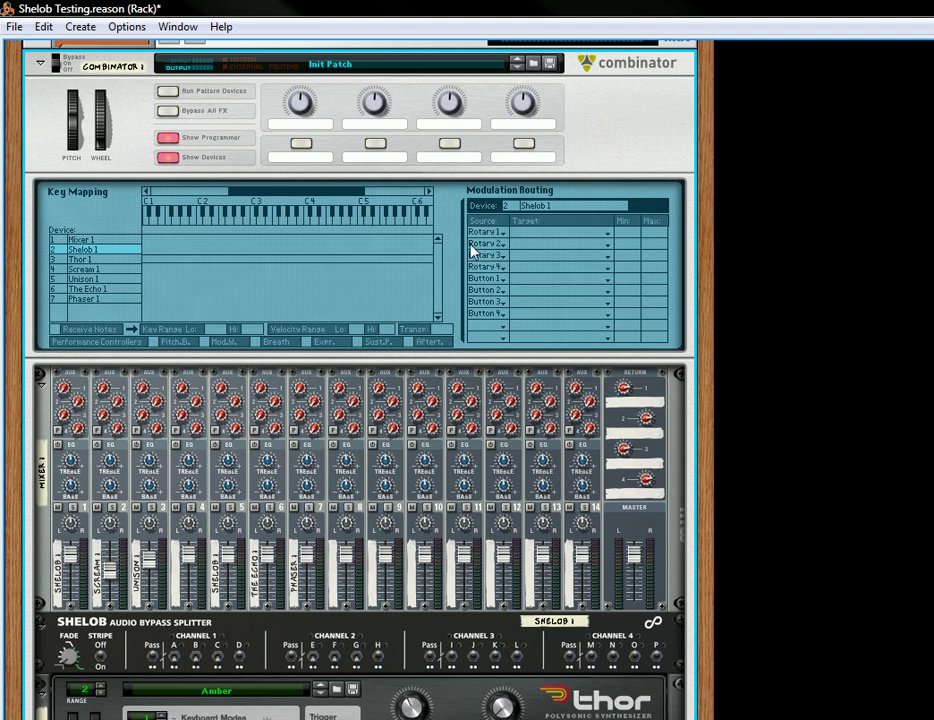
click(519, 236)
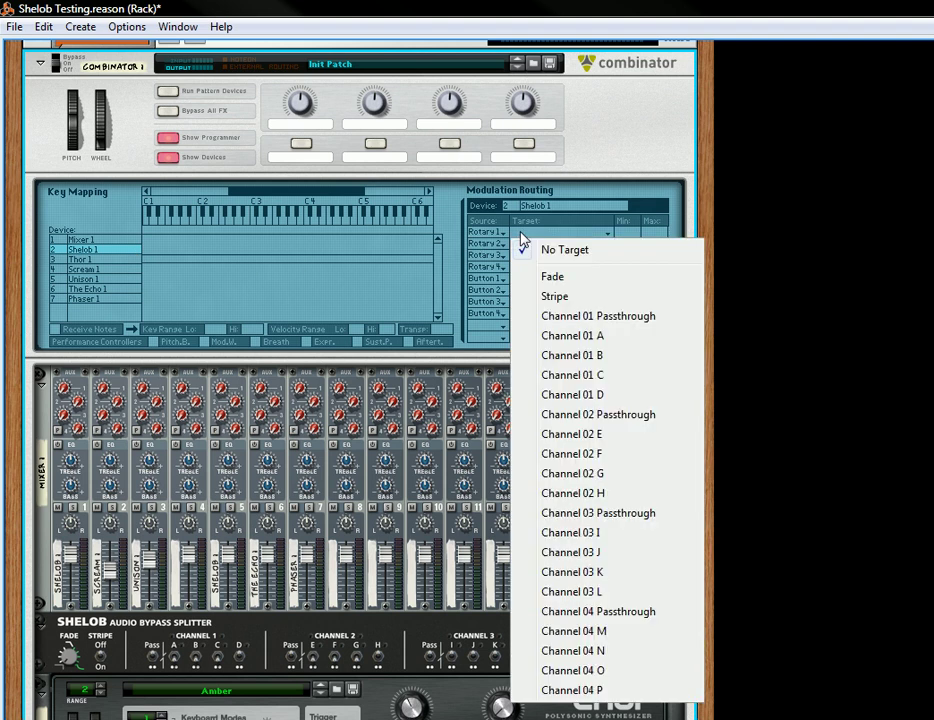
click(558, 274)
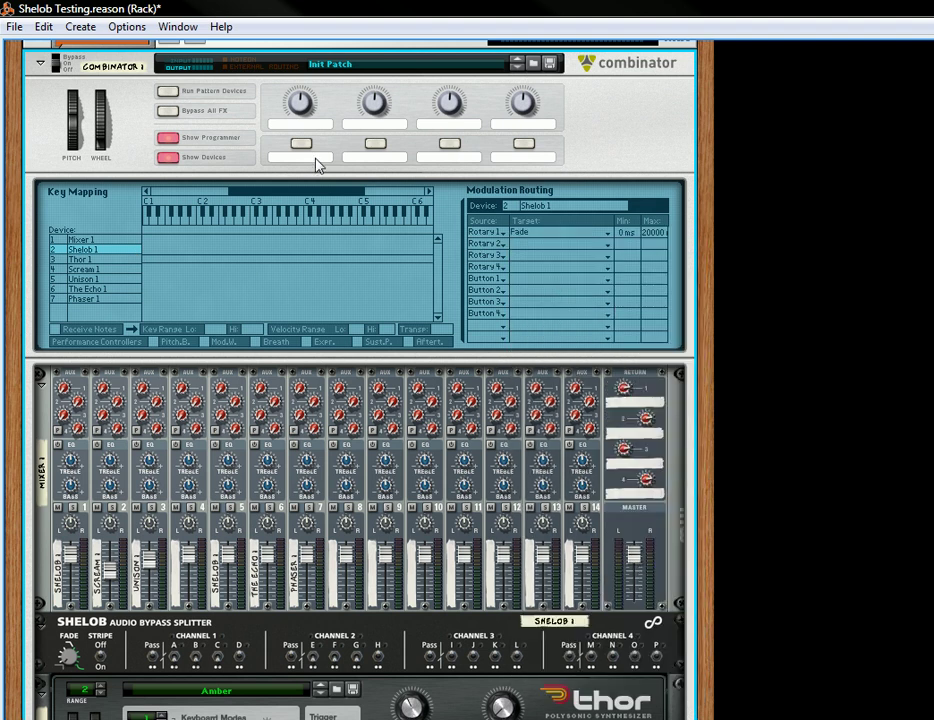
Step: Label Rotary 1 'Fade Time' and adjust the knob's value
double_click(300, 124)
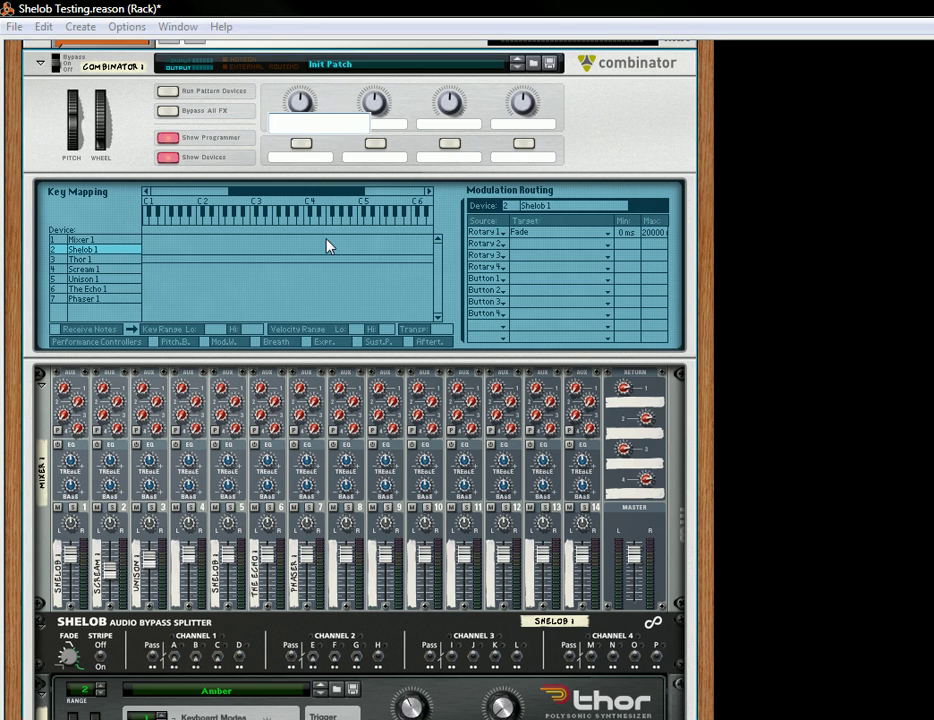
text(Fade Time)
key(Return)
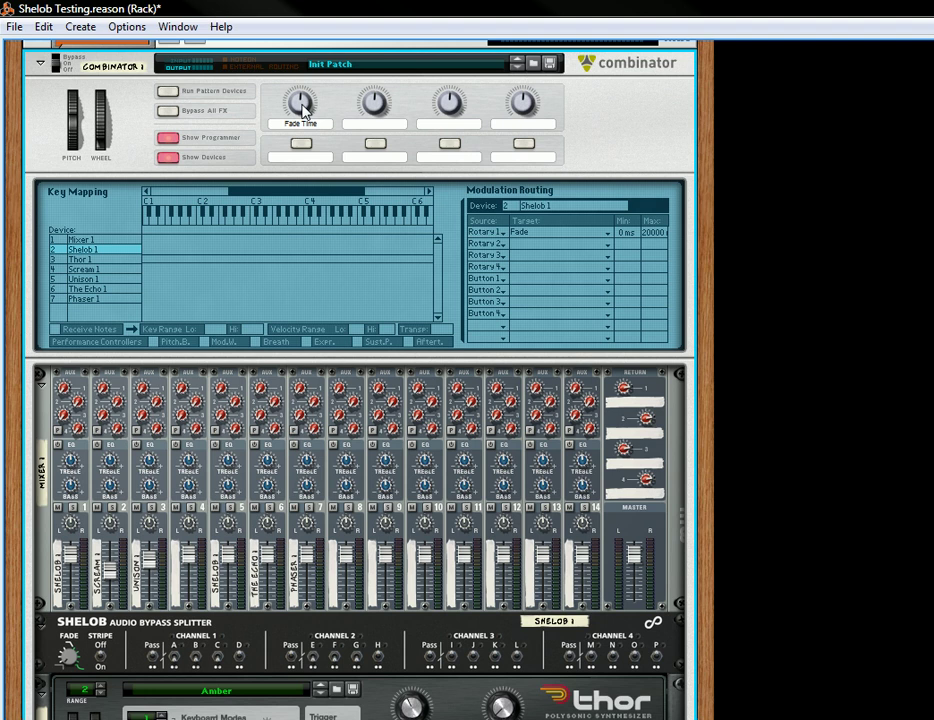
drag(303, 110, 304, 102)
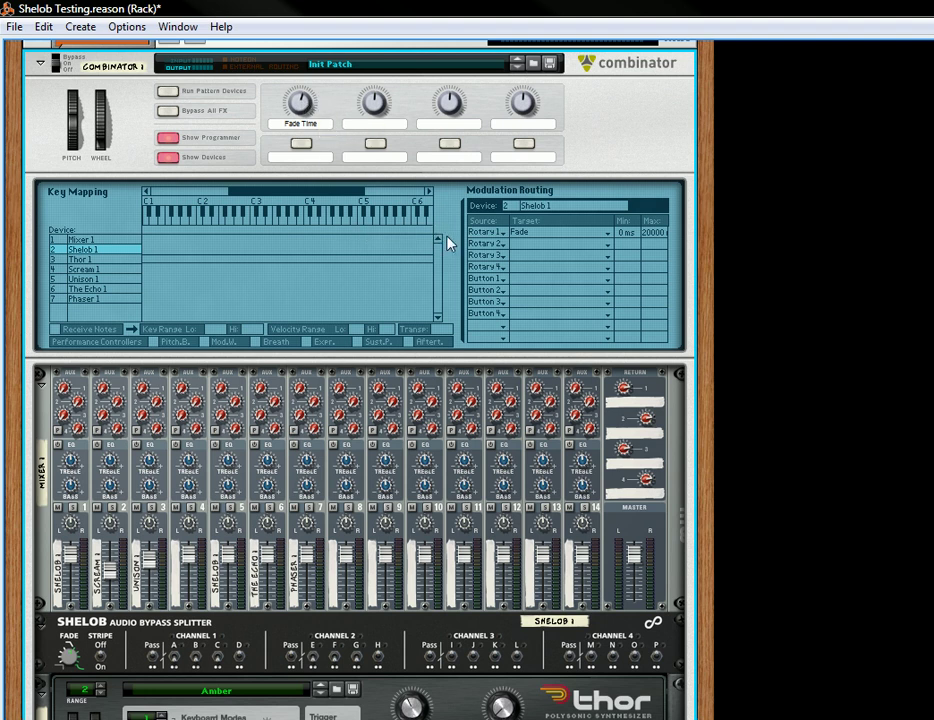
Step: Route Combinator Button 1 to Shelob's Channel 01 Passthrough and lower the Phaser channel fader to 72
click(518, 283)
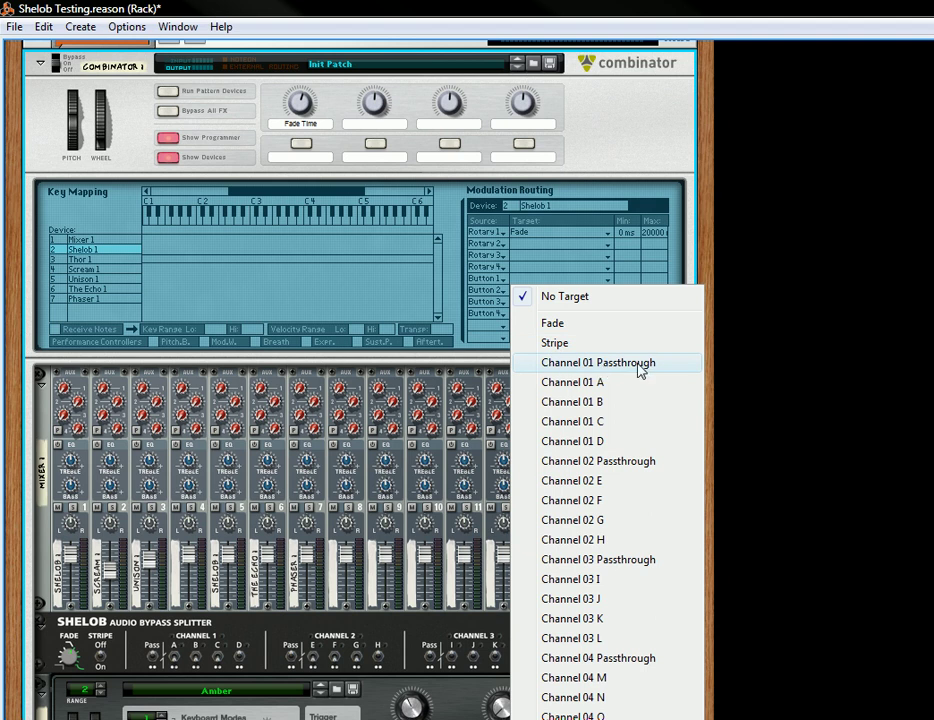
click(640, 370)
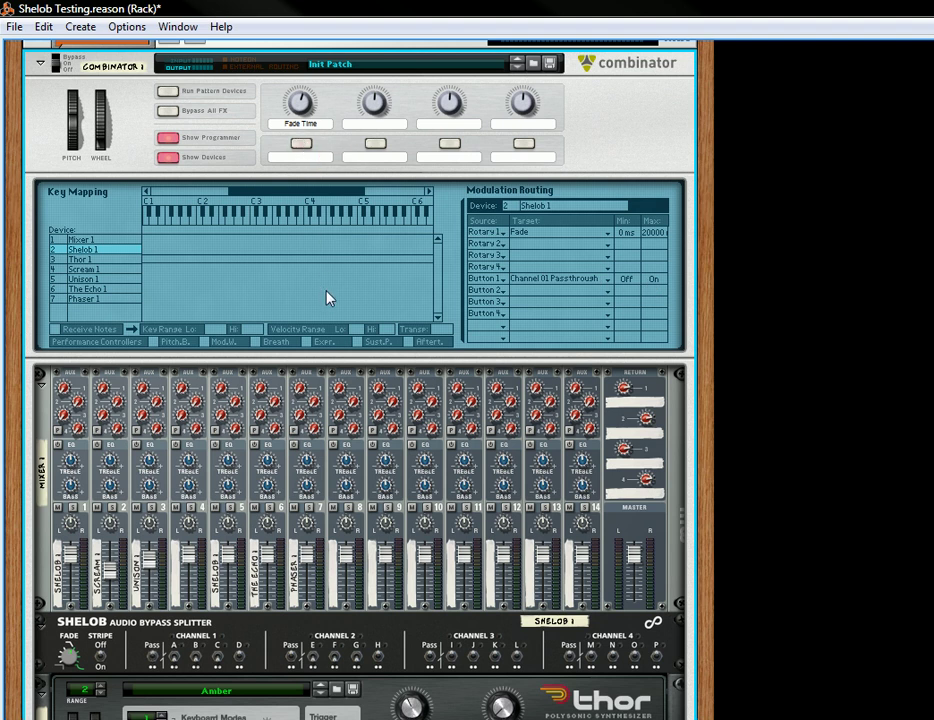
click(276, 578)
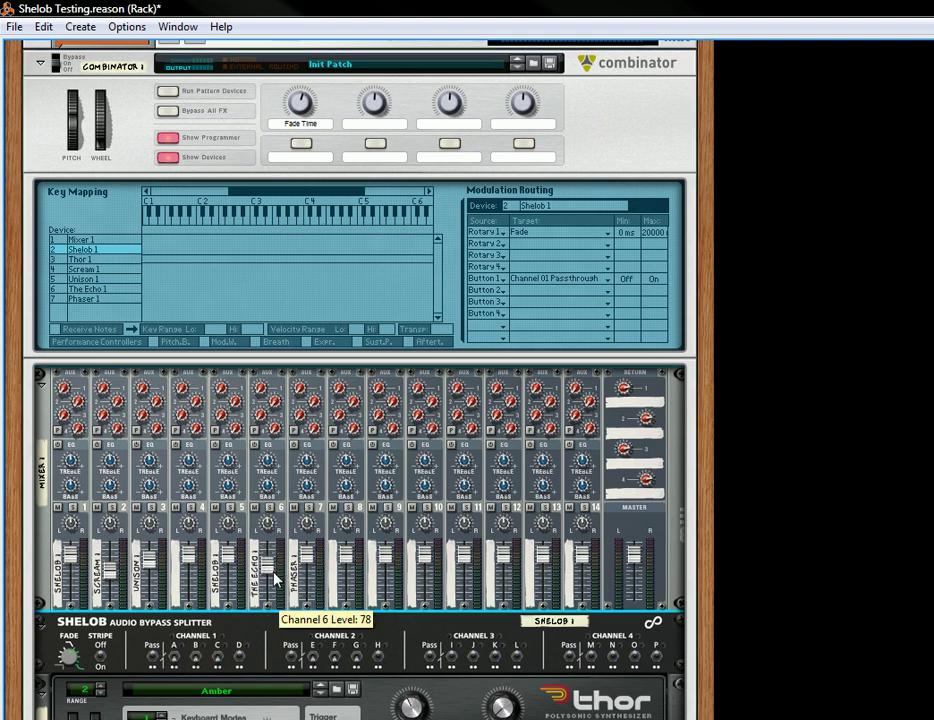
drag(309, 558, 309, 562)
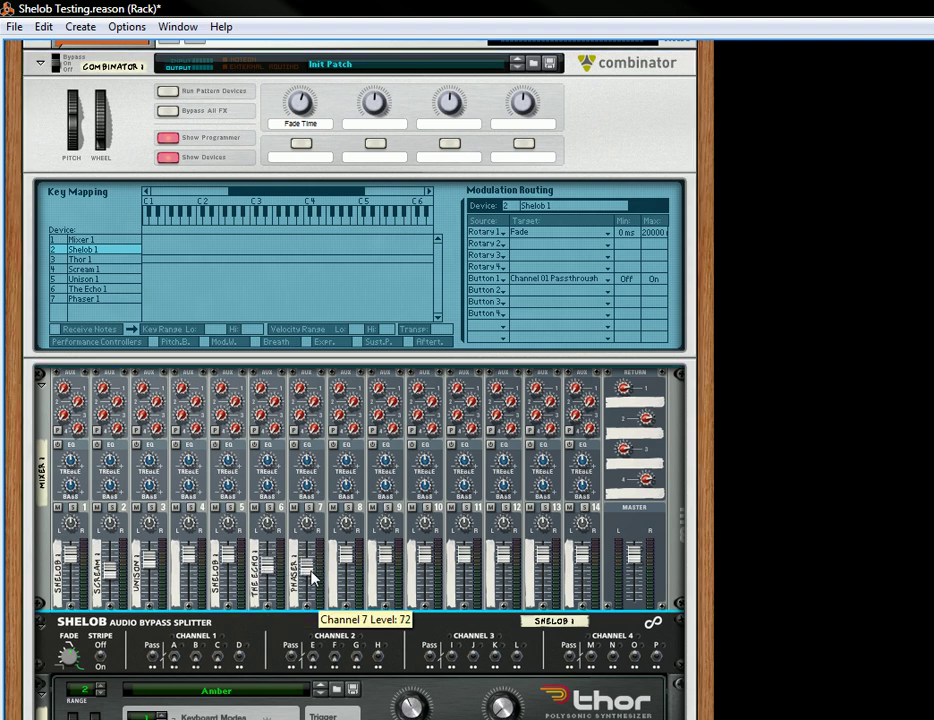
Step: Rename the Combinator's first button label to 'Group A / B'
double_click(304, 162)
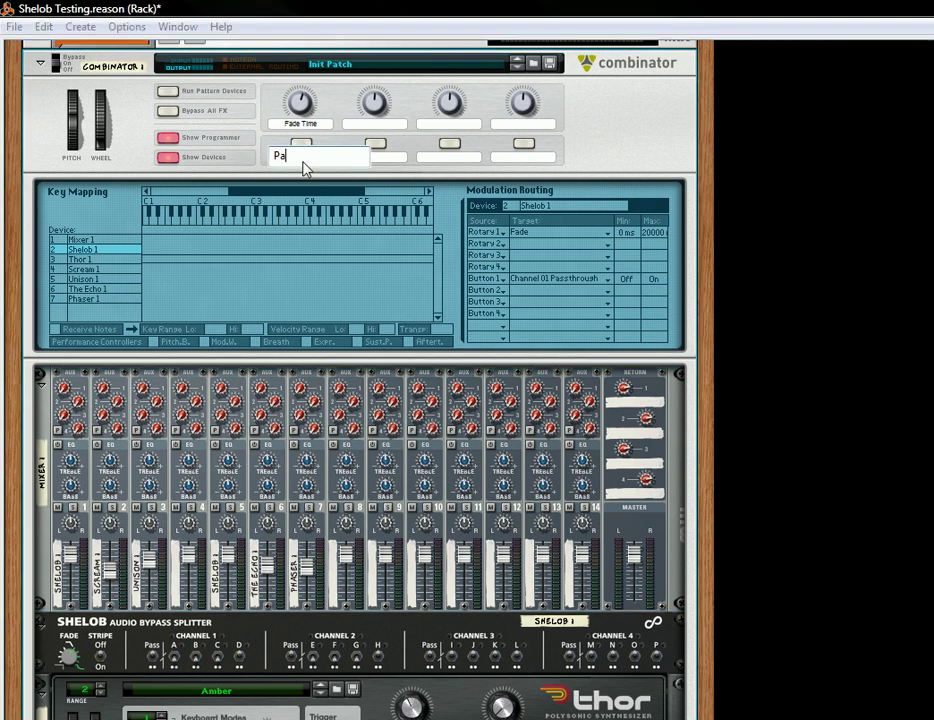
text(Pass-Through)
key(BackSpace)
key(BackSpace)
key(BackSpace)
key(BackSpace)
key(BackSpace)
key(BackSpace)
key(BackSpace)
key(BackSpace)
key(BackSpace)
key(BackSpace)
key(BackSpace)
text(Group A /)
key(Return)
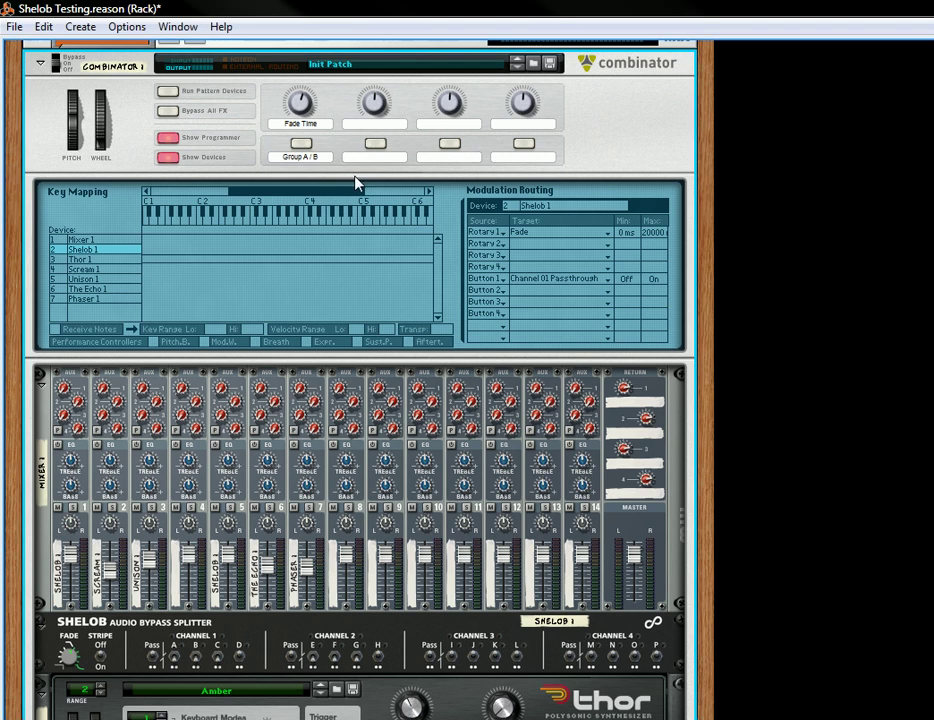
Step: Toggle the Group A / B button back and forth to test switching between both effect groups
click(302, 144)
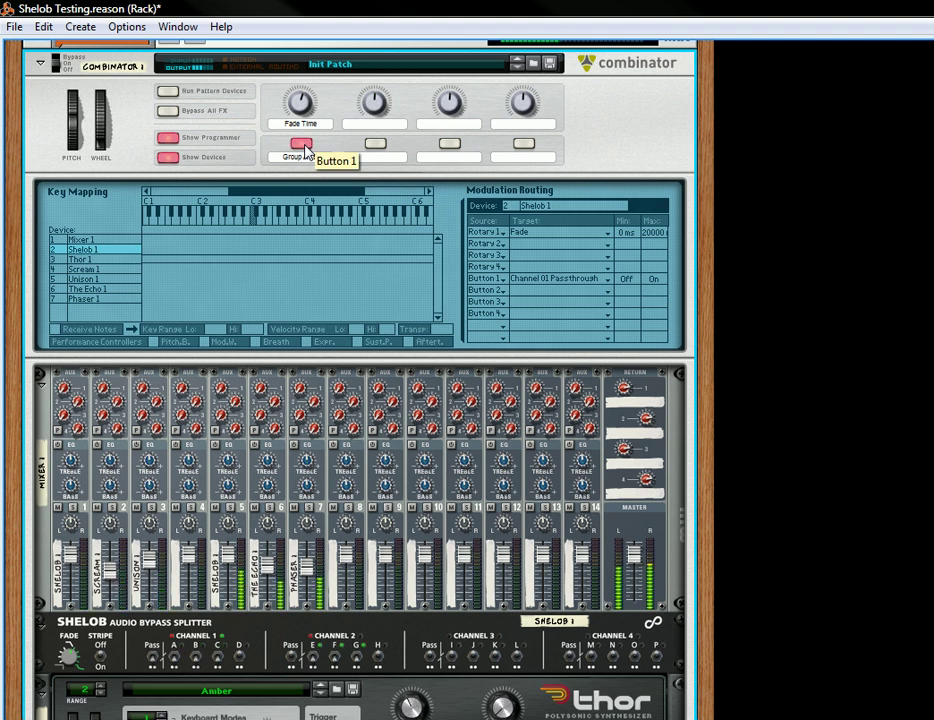
click(302, 144)
click(302, 145)
click(302, 145)
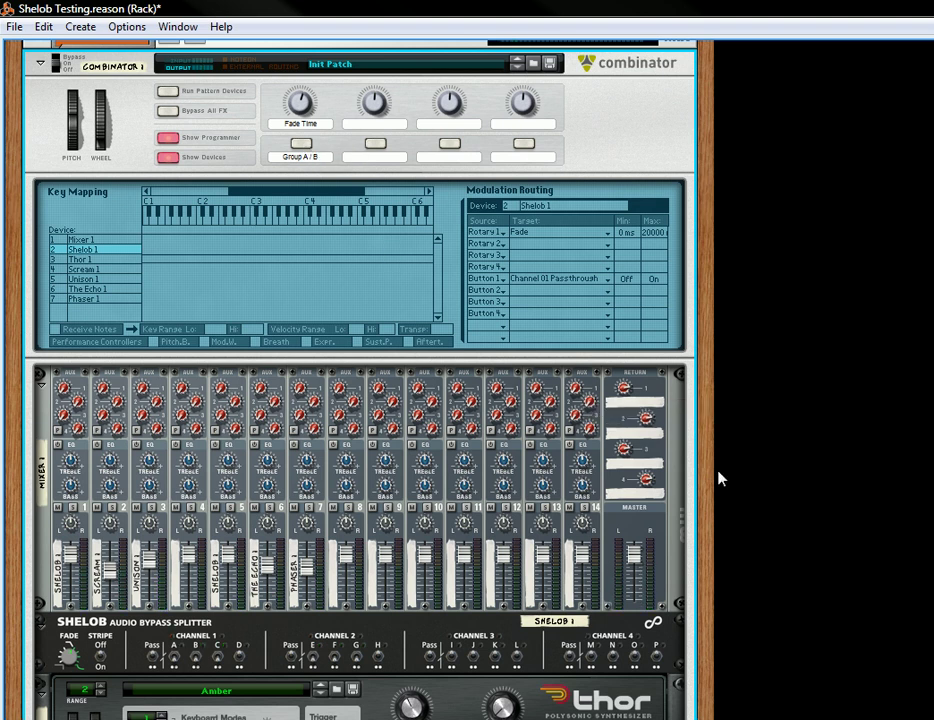
drag(706, 484, 725, 229)
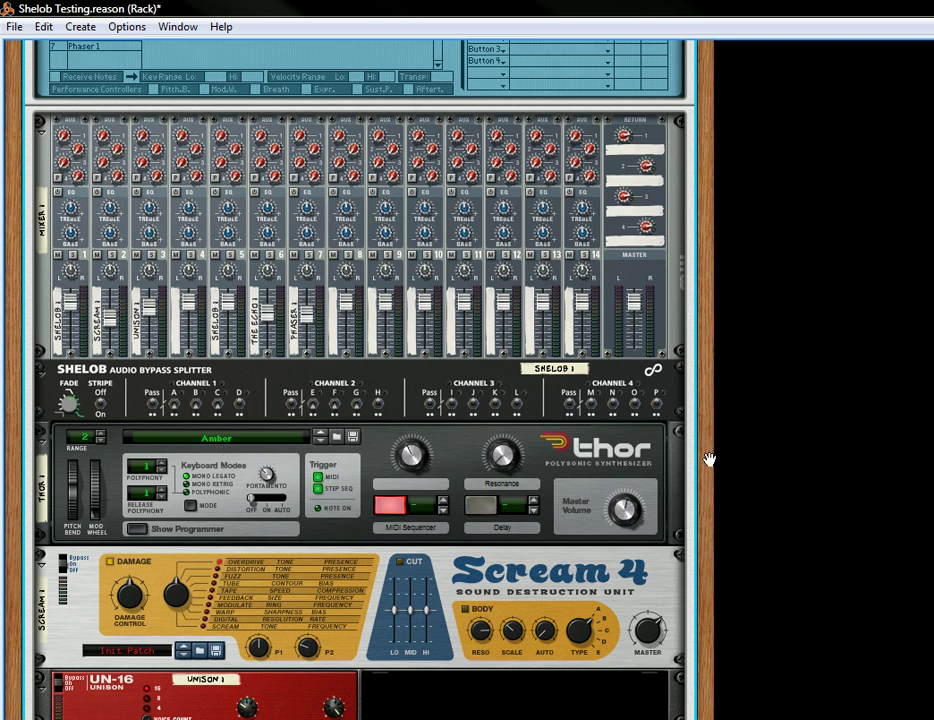
drag(705, 461, 729, 388)
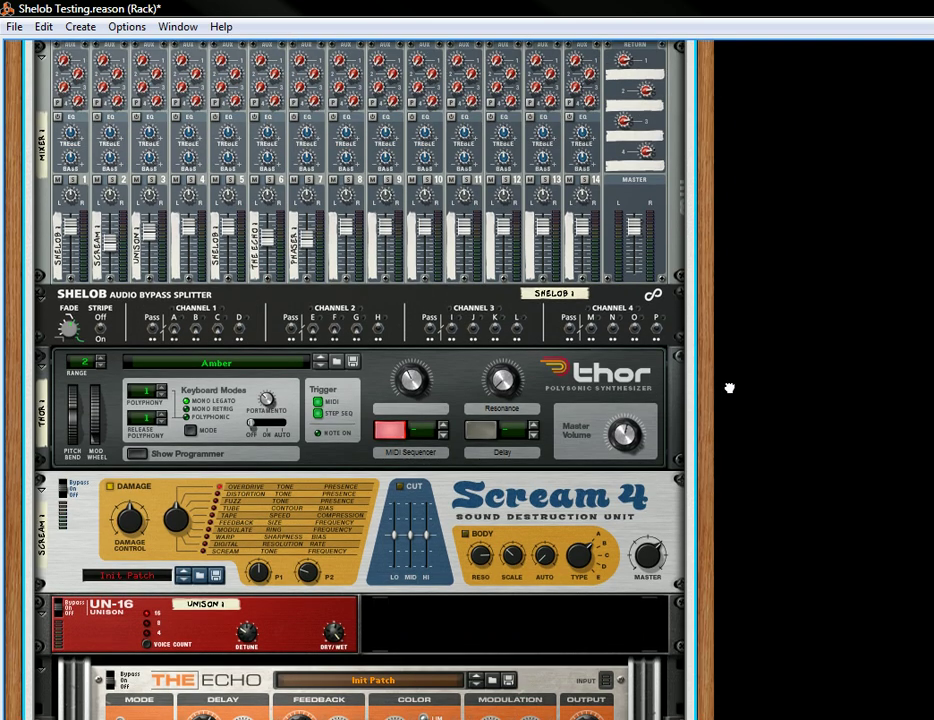
drag(729, 388, 730, 423)
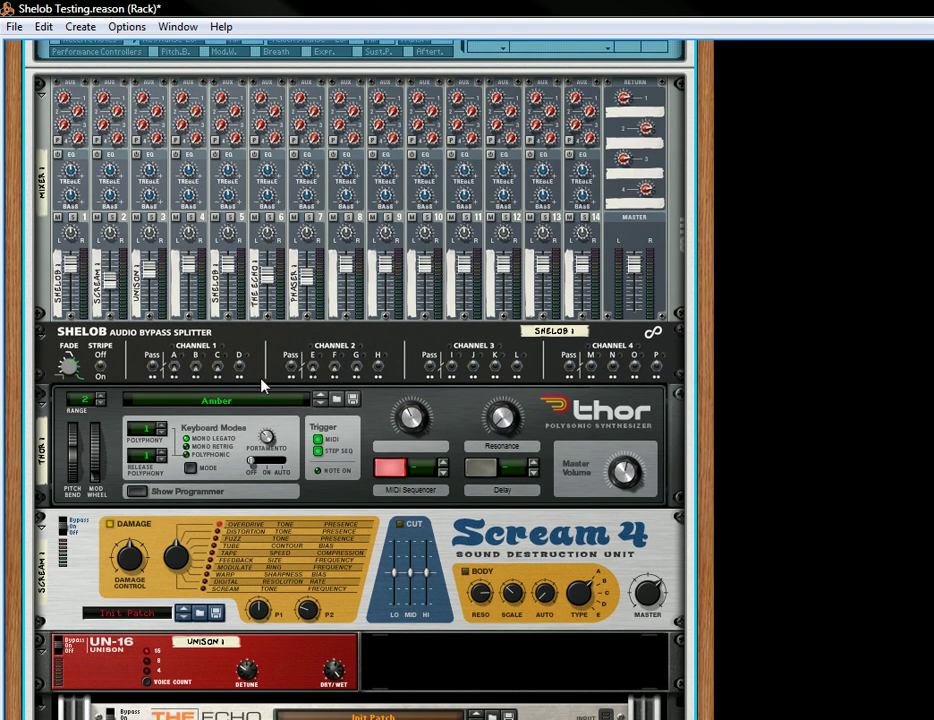